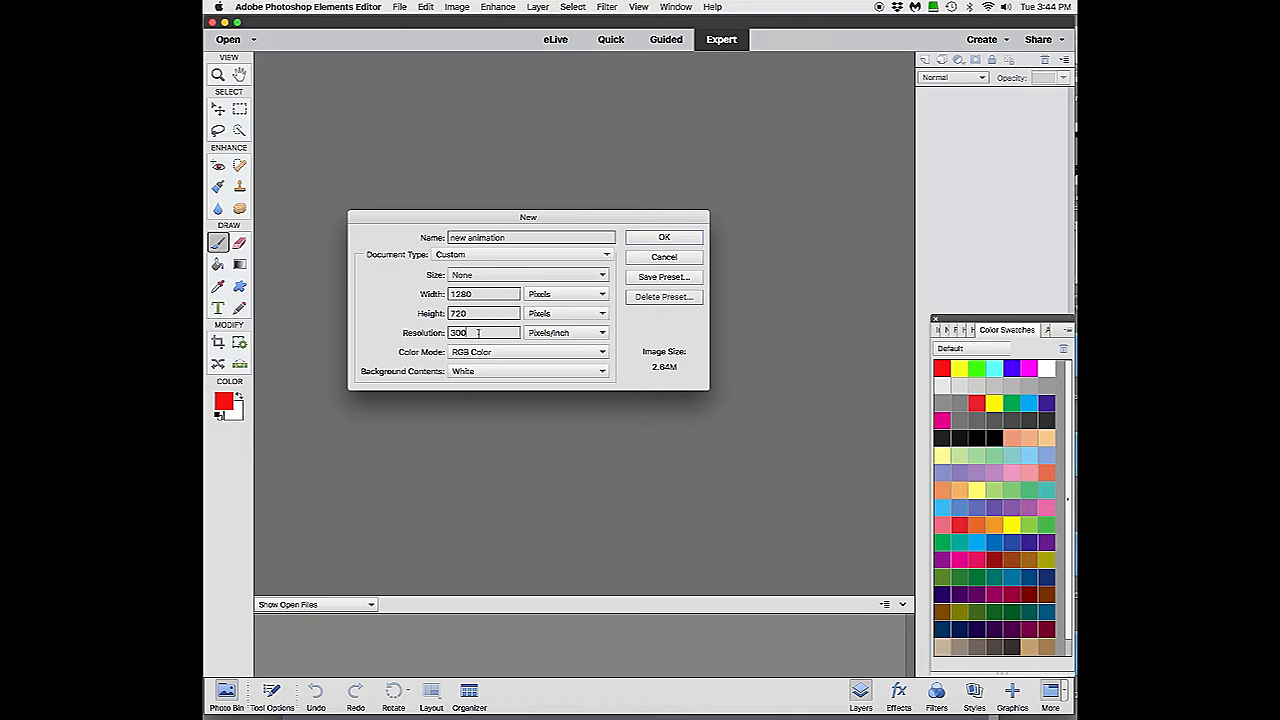
- Create the 1280 × 720 pixel, 300 pixels/inch document named new animation and add a blank layer above the background
left_click(665, 244)
left_click(668, 239)
left_click(926, 60)
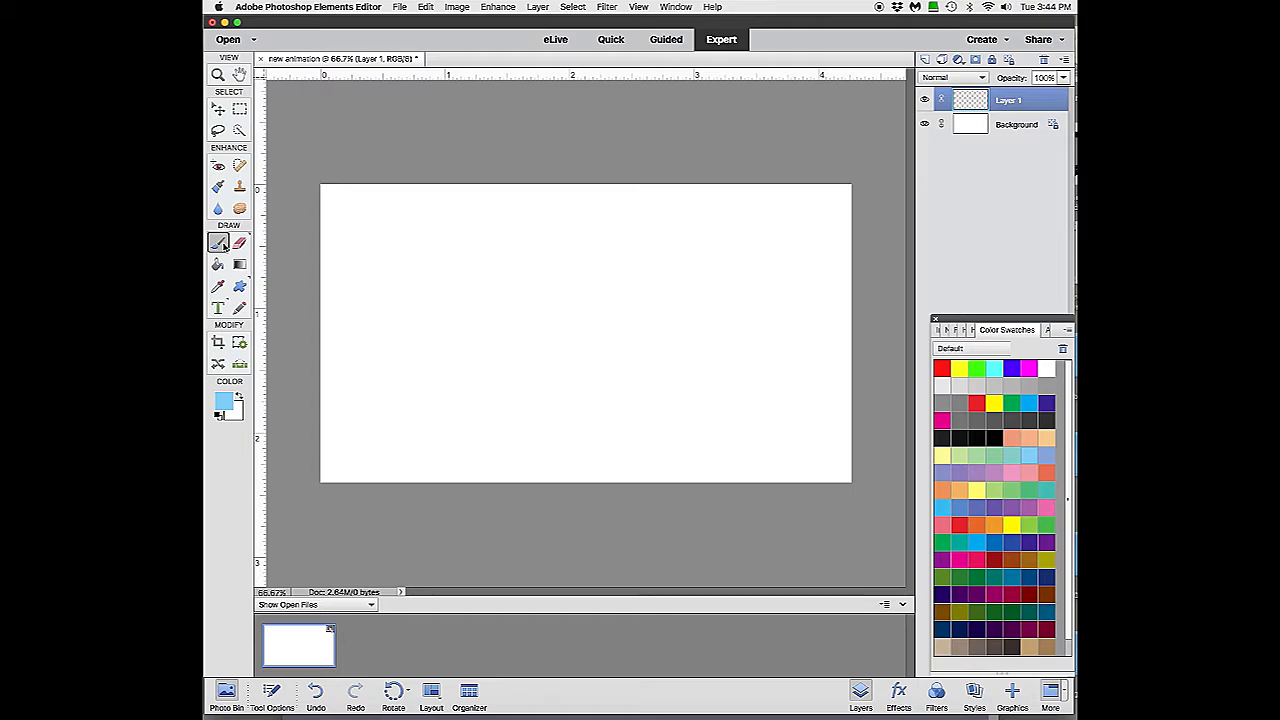
- Draw a perspective floor grid across the lower part of the canvas with a 6 px light blue brush
left_click(277, 695)
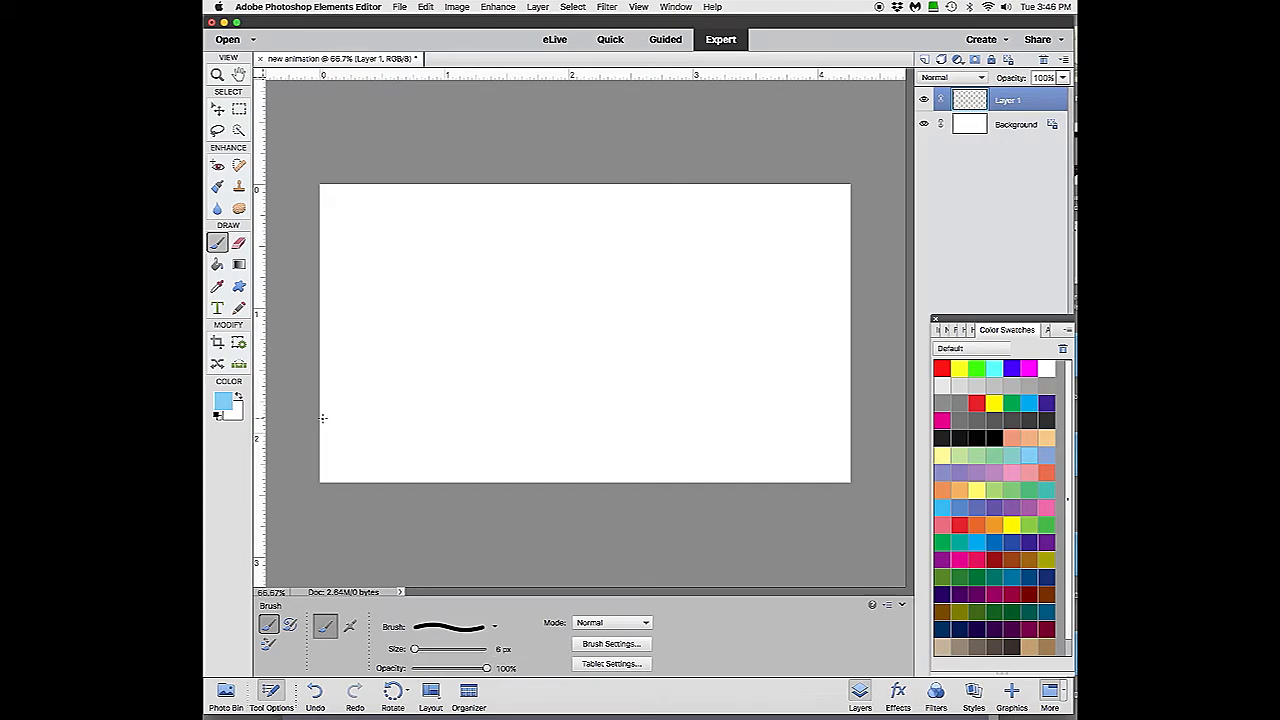
mouse_move(325, 420)
left_mouse_down()
mouse_move(733, 420)
mouse_move(701, 426)
mouse_move(850, 410)
left_mouse_up()
mouse_move(326, 442)
left_mouse_down()
mouse_move(850, 444)
mouse_move(850, 470)
left_mouse_up()
mouse_move(570, 410)
left_mouse_down()
mouse_move(570, 476)
mouse_move(658, 462)
left_mouse_up()
left_click_drag(660, 410, 748, 460)
left_click_drag(718, 412, 822, 458)
left_click_drag(538, 412, 506, 468)
left_click_drag(512, 408, 426, 475)
left_click_drag(456, 410, 372, 462)
left_click_drag(400, 410, 338, 434)
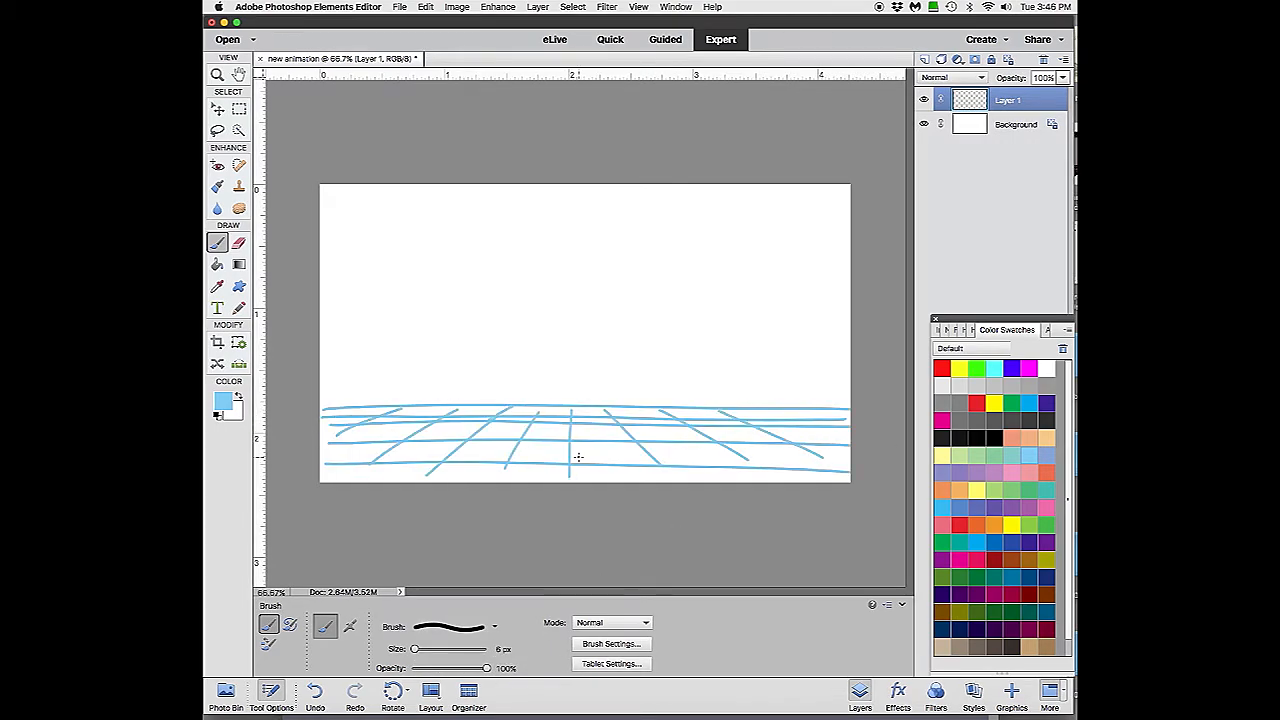
- Draw a row of vertical background lines of varying height above the floor grid
left_click_drag(354, 356, 358, 277)
left_click_drag(392, 261, 384, 355)
left_click_drag(436, 236, 426, 356)
left_click_drag(465, 281, 461, 339)
left_click_drag(479, 306, 479, 333)
left_click_drag(497, 295, 497, 332)
left_click_drag(559, 307, 562, 321)
left_click_drag(601, 279, 604, 339)
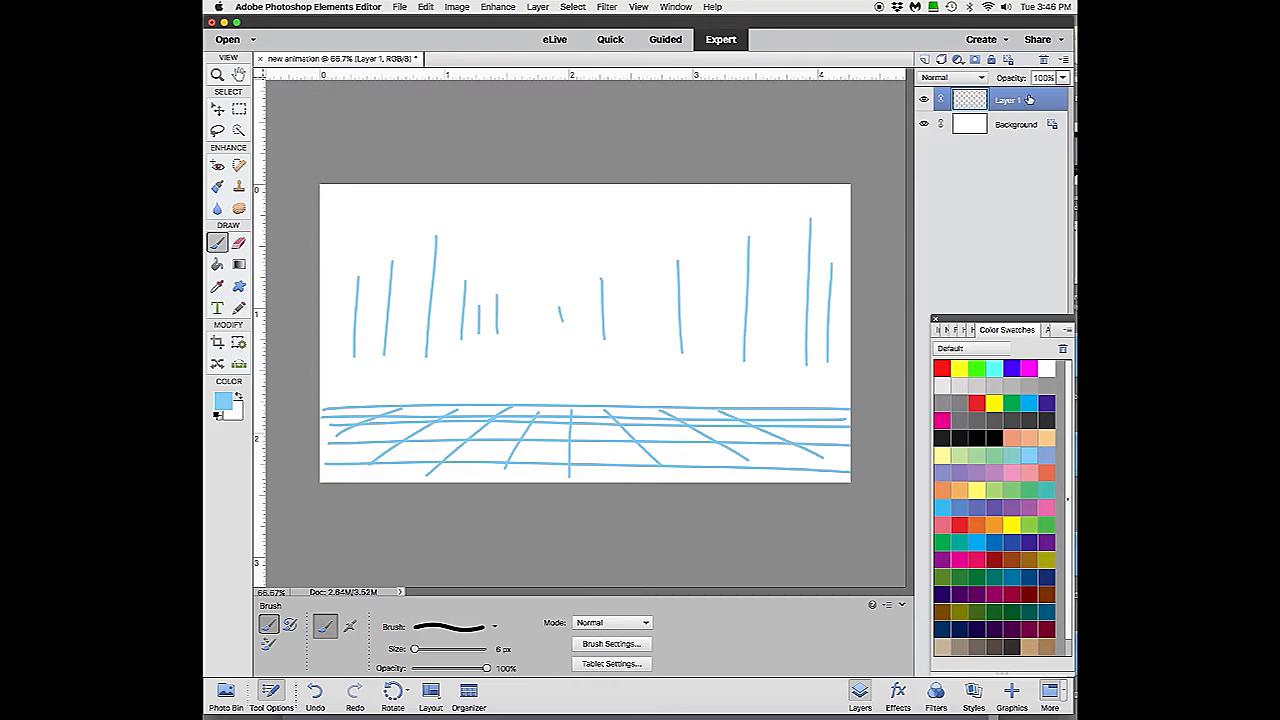
- Add a new layer above the background drawing and rename the drawing layer bg
left_click(926, 60)
double_click(1007, 124)
type("bg")
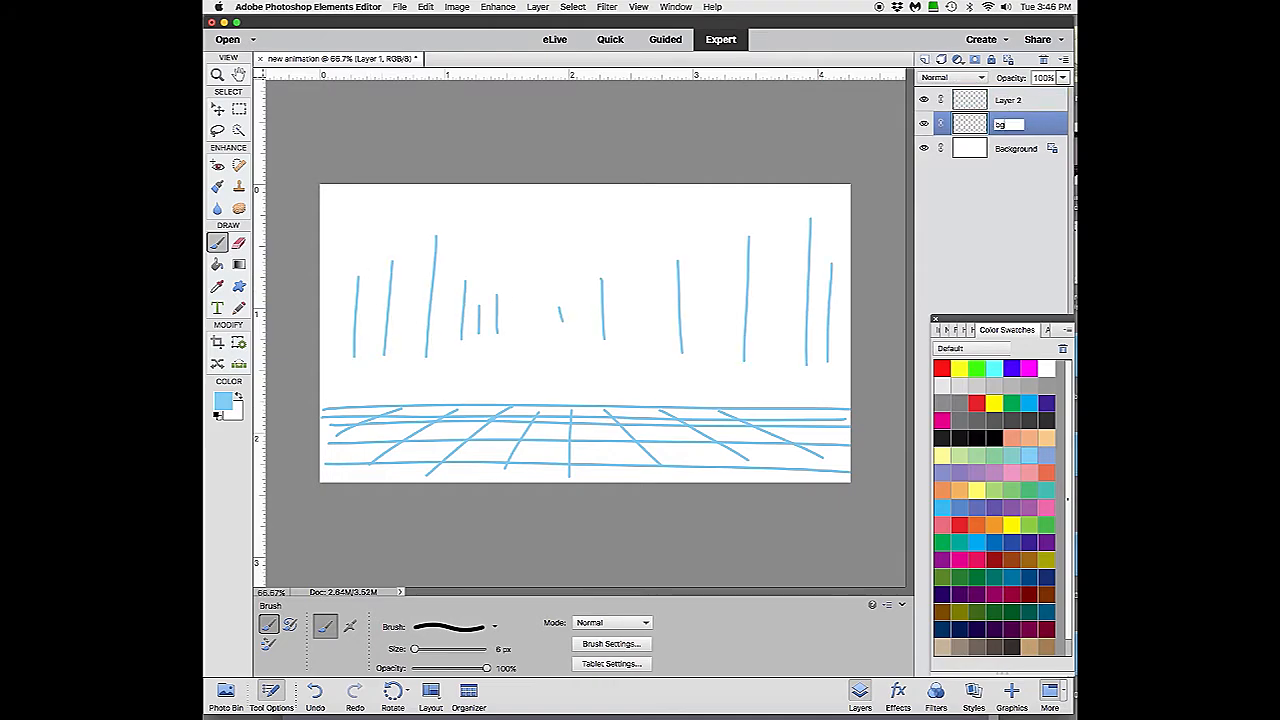
left_click(1020, 107)
- Rough out a standing cartoon character's head, shoulders, legs and feet in brighter blue on Layer 2
left_click(1029, 402)
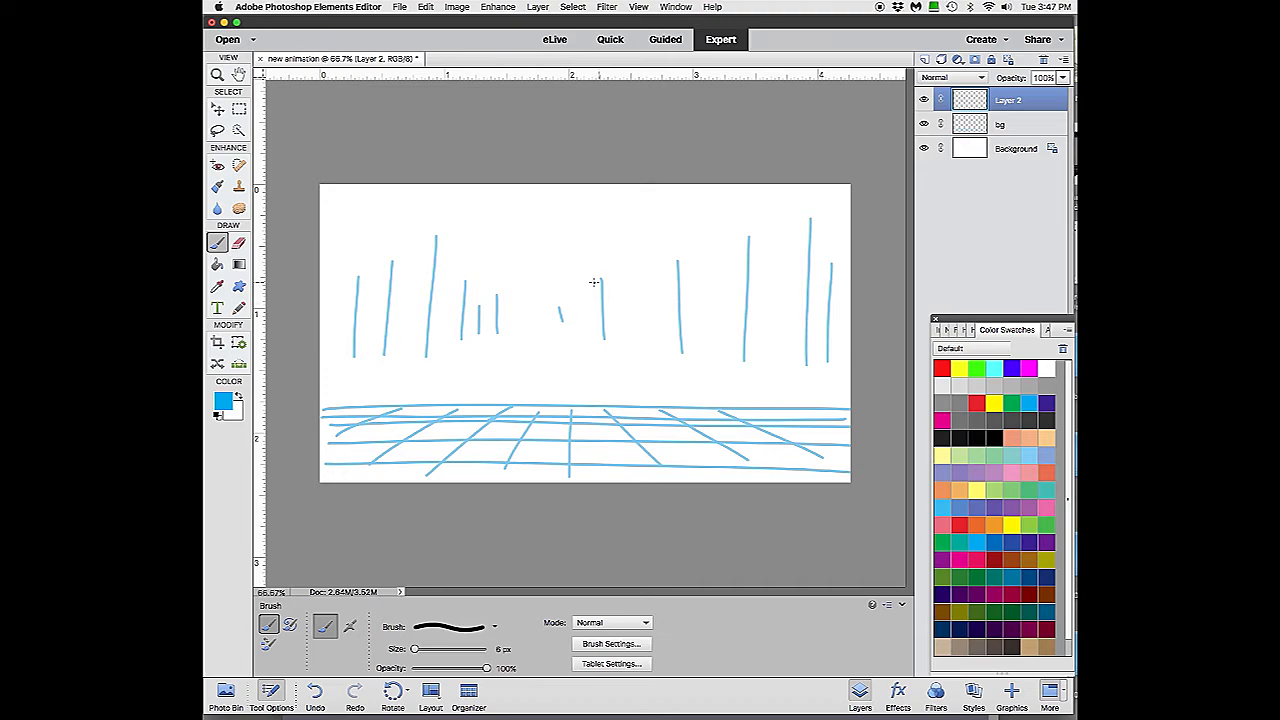
mouse_move(543, 241)
left_mouse_down()
mouse_move(558, 288)
mouse_move(543, 240)
left_mouse_up()
mouse_move(550, 296)
left_mouse_down()
mouse_move(556, 400)
mouse_move(580, 304)
left_mouse_up()
left_click_drag(530, 306, 542, 362)
mouse_move(570, 308)
left_mouse_down()
mouse_move(566, 378)
mouse_move(542, 426)
left_mouse_up()
left_click_drag(556, 380, 556, 432)
mouse_move(552, 432)
left_mouse_down()
mouse_move(592, 436)
mouse_move(560, 442)
left_mouse_up()
left_click_drag(546, 436, 516, 444)
left_click_drag(570, 436, 592, 440)
- Sketch the sides of the character's torso and the hanging arms, reinforcing the rough construction lines
left_click_drag(538, 306, 542, 366)
mouse_move(560, 306)
left_mouse_down()
mouse_move(530, 309)
mouse_move(526, 376)
left_mouse_up()
left_click_drag(528, 368, 532, 392)
left_click_drag(574, 306, 576, 372)
left_click_drag(532, 324, 530, 368)
left_click_drag(528, 302, 526, 372)
mouse_move(552, 244)
left_mouse_down()
mouse_move(550, 290)
mouse_move(574, 260)
mouse_move(522, 285)
left_mouse_up()
left_click_drag(577, 255, 577, 269)
- Sketch strokes around the top and side of the character's head and undo the last four strokes
mouse_move(518, 247)
left_mouse_down()
mouse_move(533, 227)
mouse_move(589, 244)
left_mouse_up()
left_click_drag(556, 230, 578, 227)
mouse_move(534, 233)
left_mouse_down()
mouse_move(559, 215)
mouse_move(505, 250)
left_mouse_up()
left_click_drag(513, 256, 501, 267)
key("super+z")
key("super+z")
key("super+z")
key("super+z")
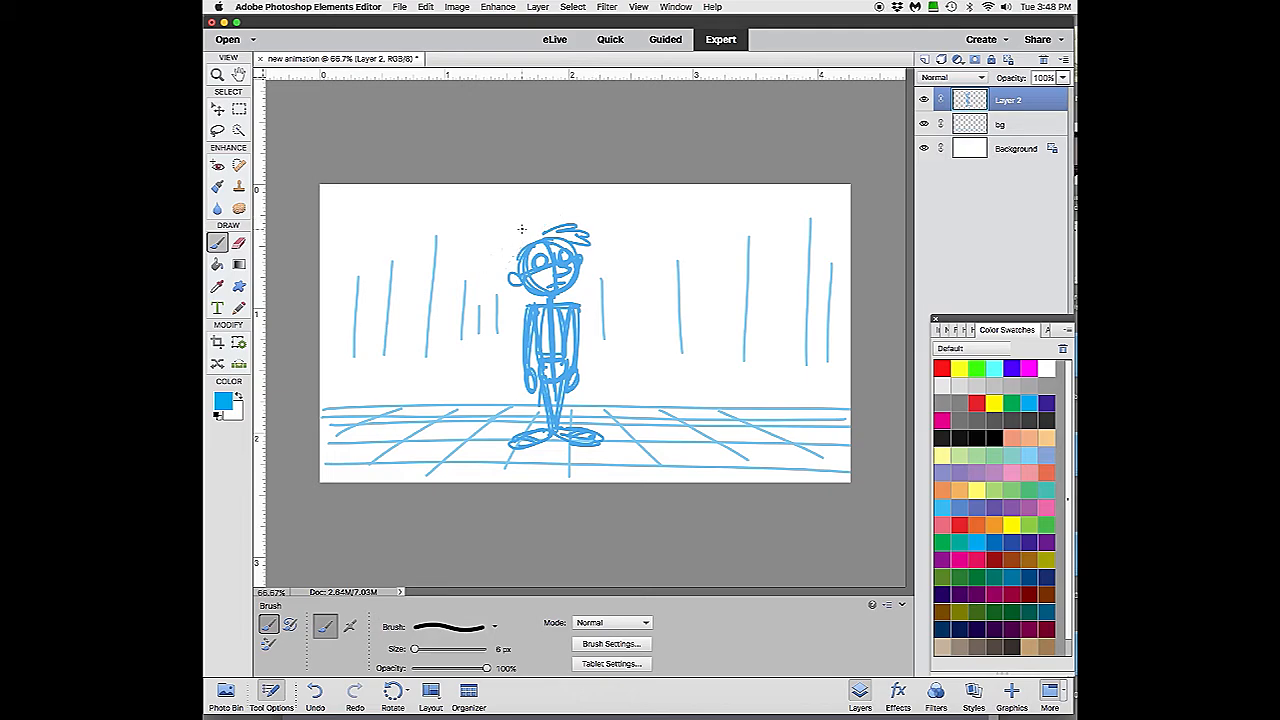
- Add a new layer for dark gray line work and lower the opacity of the blue sketch on Layer 2
left_click(638, 7)
left_click(655, 40)
left_click(925, 60)
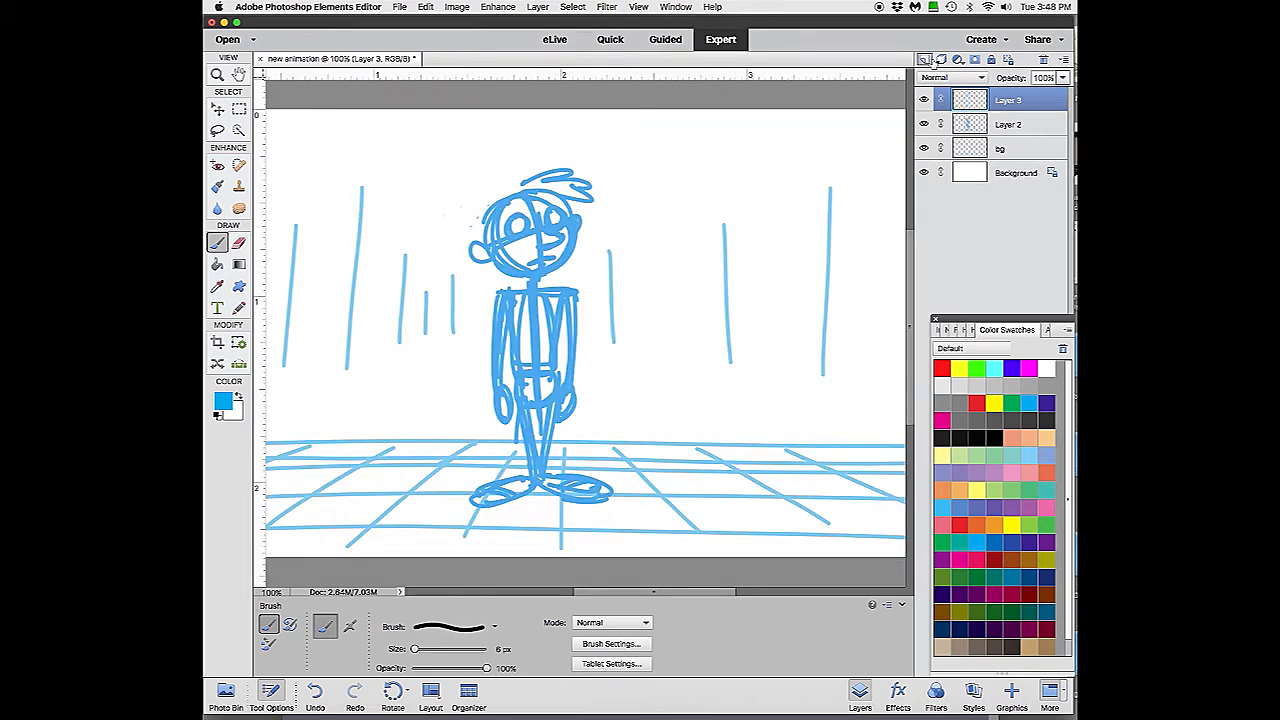
left_click(997, 419)
left_click(1043, 125)
left_click(1063, 79)
left_click_drag(1064, 94, 1036, 95)
left_click(1063, 79)
left_click(1045, 101)
- Trace the standing character's head, hair, torso, arms and hands in dark gray on Layer 3
mouse_move(484, 242)
left_mouse_down()
mouse_move(497, 200)
mouse_move(571, 224)
mouse_move(535, 280)
left_mouse_up()
mouse_move(545, 210)
left_mouse_down()
mouse_move(569, 233)
mouse_move(558, 218)
mouse_move(520, 236)
mouse_move(588, 180)
mouse_move(598, 200)
left_mouse_up()
left_click_drag(482, 244, 490, 262)
mouse_move(521, 272)
left_mouse_down()
mouse_move(518, 292)
mouse_move(498, 292)
mouse_move(490, 348)
left_mouse_up()
left_click_drag(505, 294, 506, 356)
left_click_drag(556, 290, 572, 352)
left_click_drag(560, 312, 554, 366)
mouse_move(504, 330)
left_mouse_down()
mouse_move(511, 370)
mouse_move(501, 357)
left_mouse_up()
mouse_move(488, 355)
left_mouse_down()
mouse_move(503, 420)
mouse_move(558, 362)
left_mouse_up()
mouse_move(562, 359)
left_mouse_down()
mouse_move(572, 350)
mouse_move(576, 402)
left_mouse_up()
left_click_drag(564, 360, 560, 422)
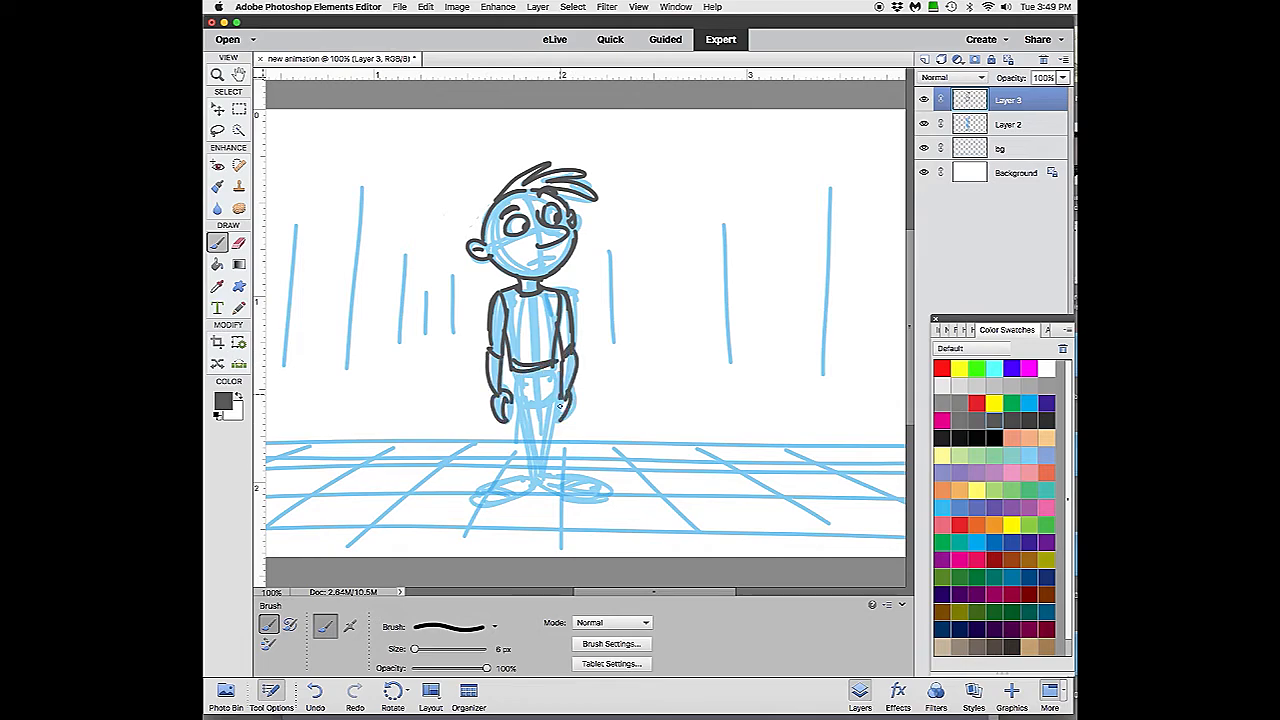
- Trace the standing character's belt, legs and shoes in dark gray
left_click_drag(524, 374, 560, 366)
left_click_drag(510, 370, 528, 470)
left_click_drag(556, 370, 546, 468)
left_click_drag(540, 392, 536, 466)
mouse_move(534, 466)
left_mouse_down()
mouse_move(594, 484)
mouse_move(480, 494)
mouse_move(512, 488)
left_mouse_up()
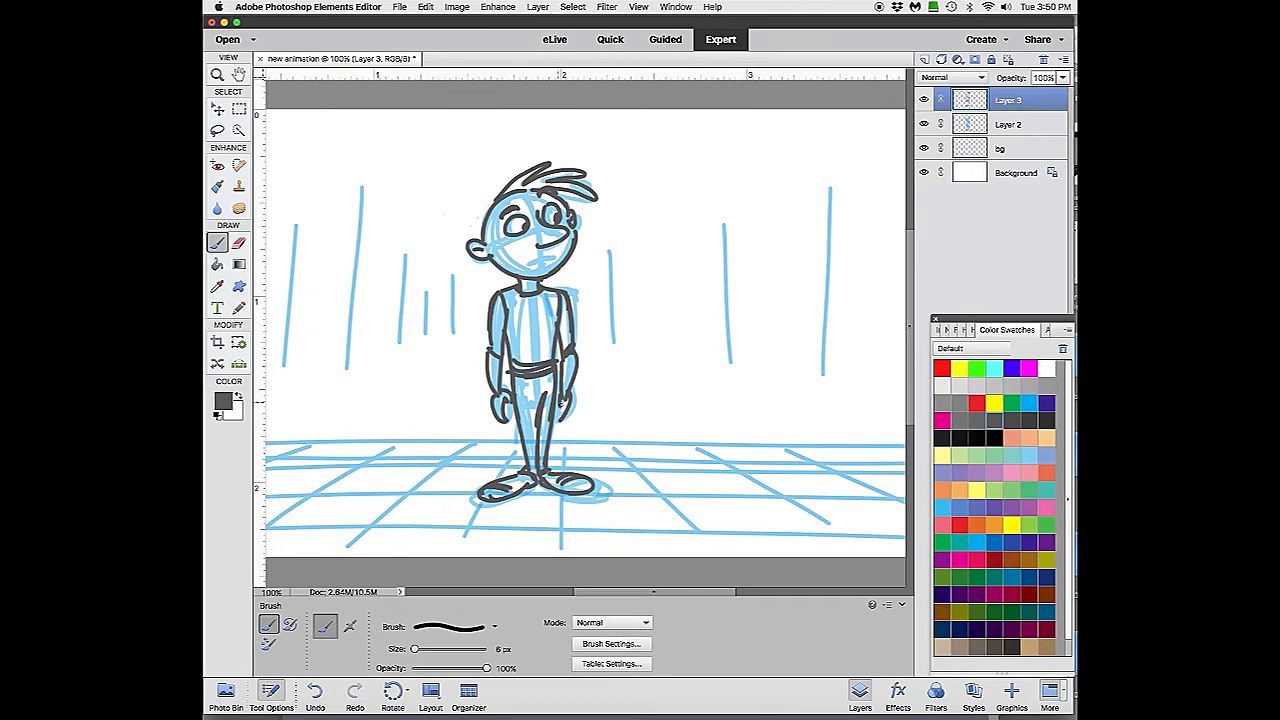
- Hide Layer 2 and complete the standing figure with a shirt centre line, short sleeves and head outline
left_click(924, 124)
mouse_move(530, 265)
left_mouse_down()
mouse_move(545, 261)
mouse_move(542, 364)
left_mouse_up()
mouse_move(532, 296)
left_mouse_down()
mouse_move(536, 316)
mouse_move(478, 334)
left_mouse_up()
left_click_drag(480, 334, 504, 340)
left_click_drag(562, 288, 584, 326)
left_click_drag(582, 328, 560, 334)
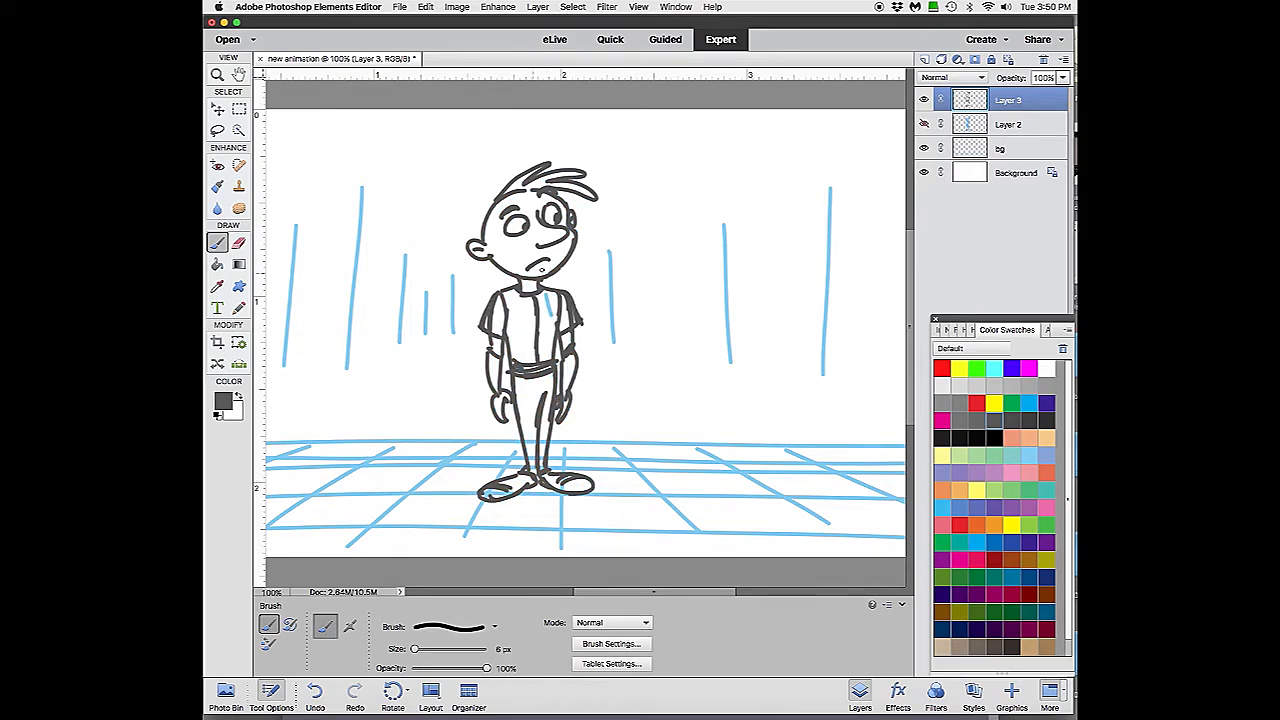
mouse_move(494, 198)
left_mouse_down()
mouse_move(476, 226)
mouse_move(482, 248)
left_mouse_up()
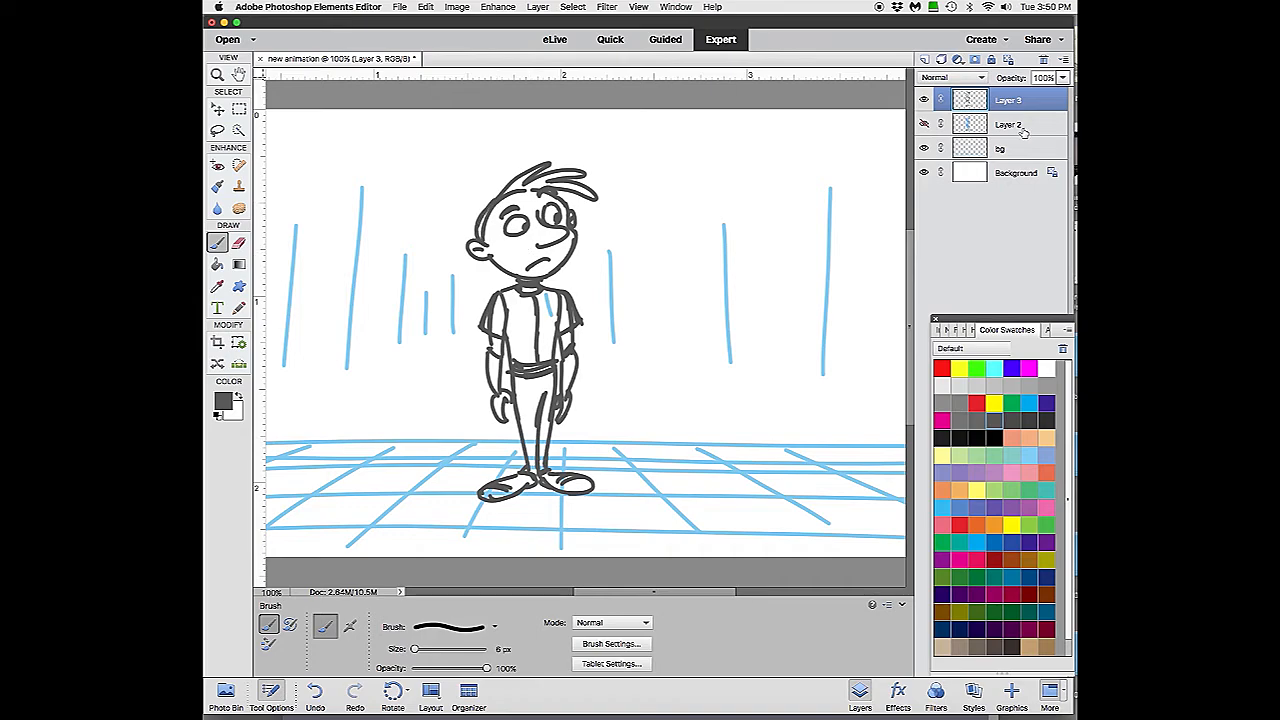
- Lower Layer 3's opacity to about 50% and add a new layer above it
left_click(1063, 77)
left_click_drag(1066, 96, 1038, 96)
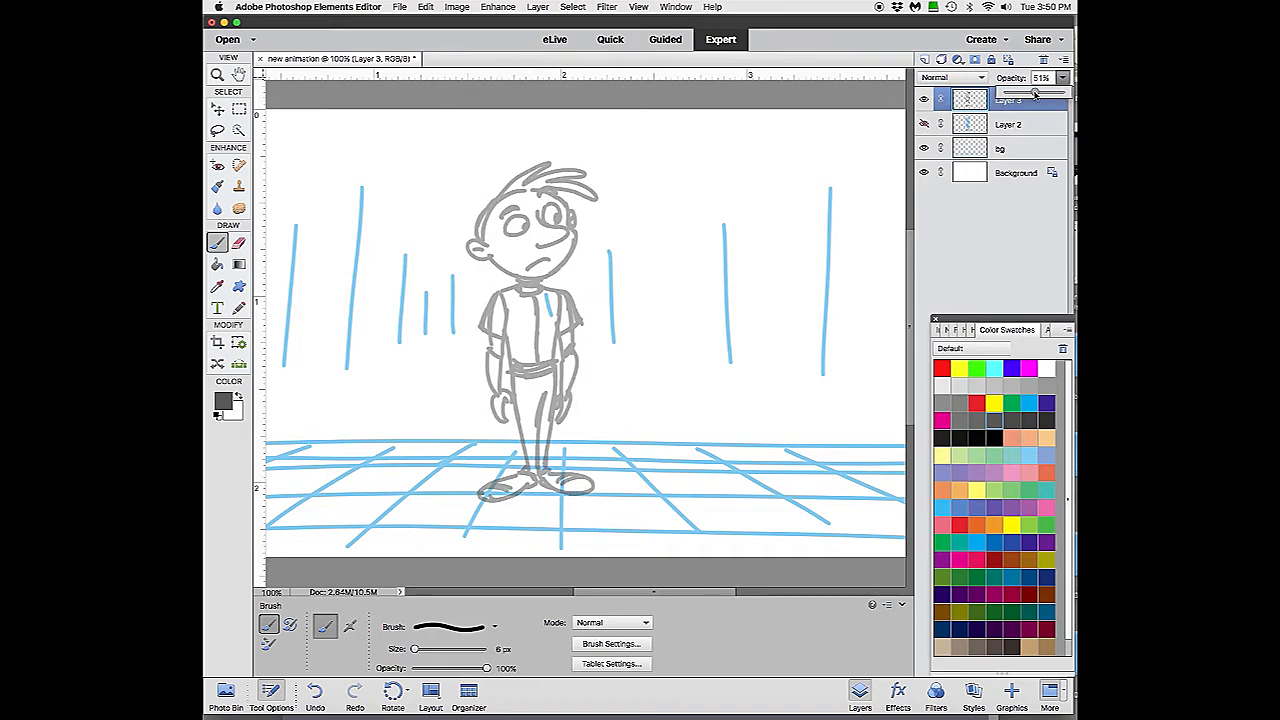
left_click(925, 60)
- Set the brush to a 4 px size with bright blue as the foreground colour
left_click(1029, 403)
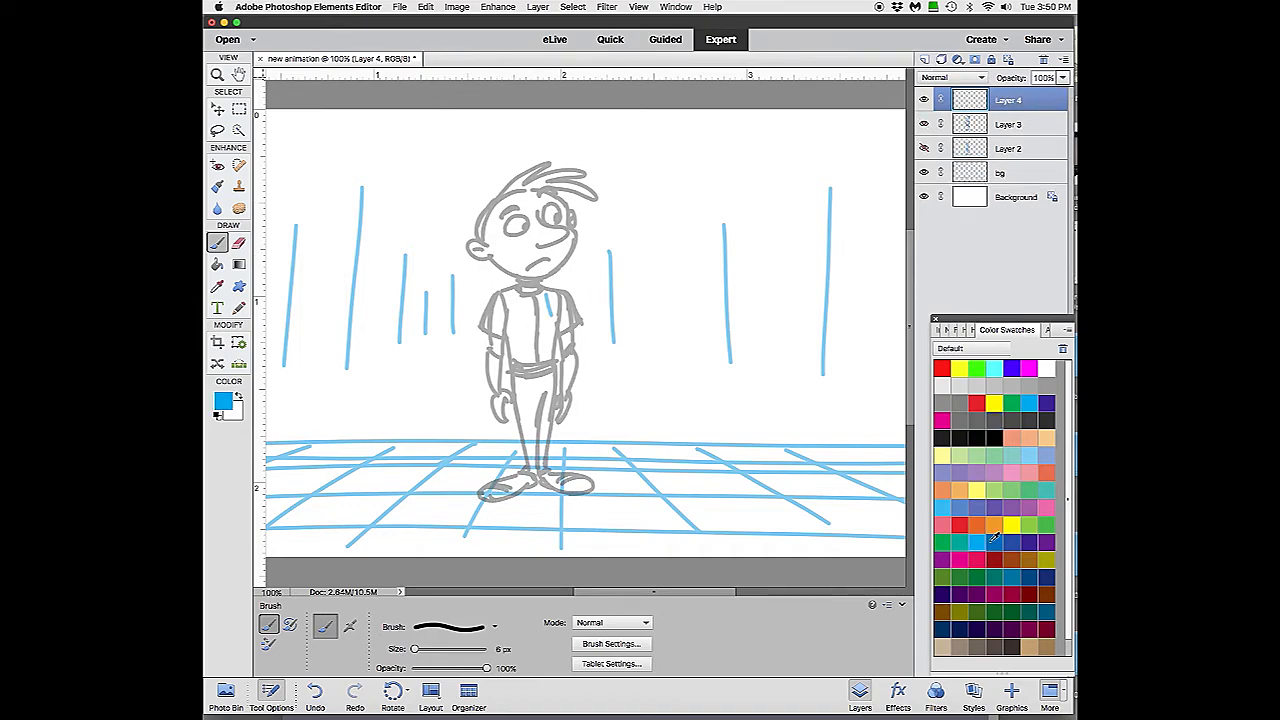
left_click(452, 627)
left_click(470, 230)
left_click(455, 198)
left_click(622, 62)
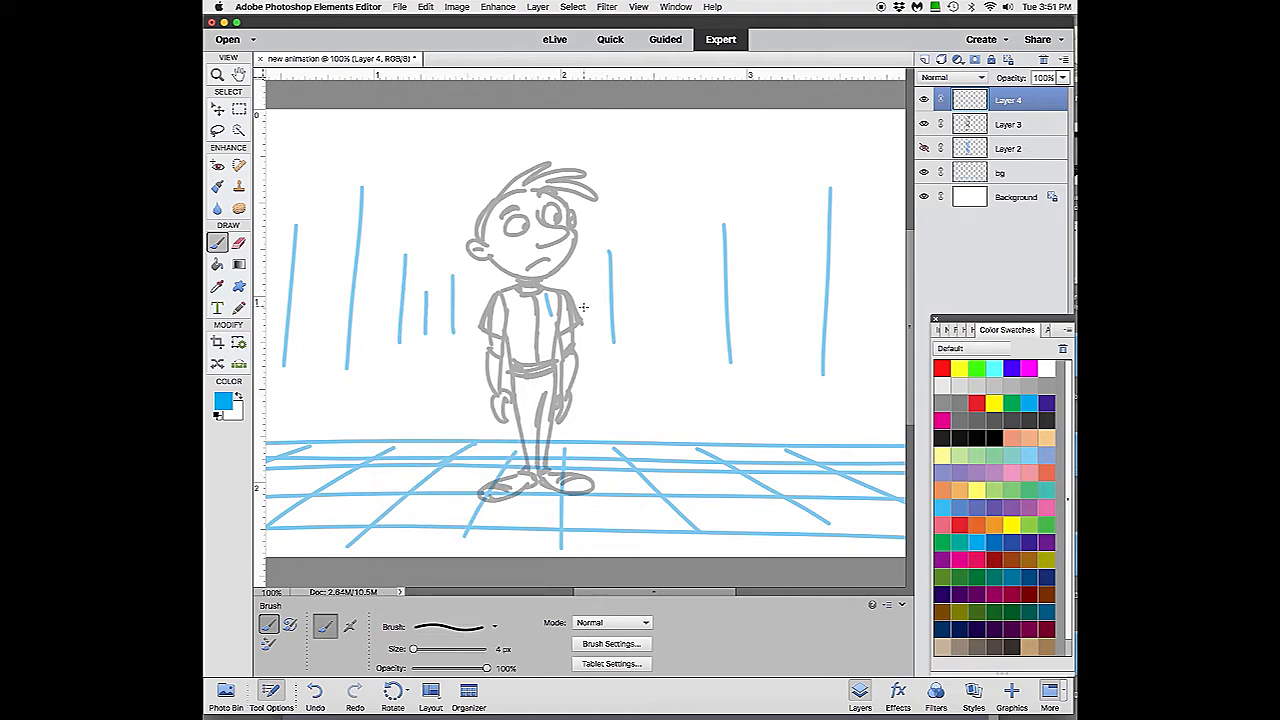
- Sketch a hunched, squashed pose in blue over the dimmed figure and refine its outlines in gray
mouse_move(513, 381)
left_mouse_down()
mouse_move(512, 440)
mouse_move(560, 466)
mouse_move(532, 473)
mouse_move(565, 480)
left_mouse_up()
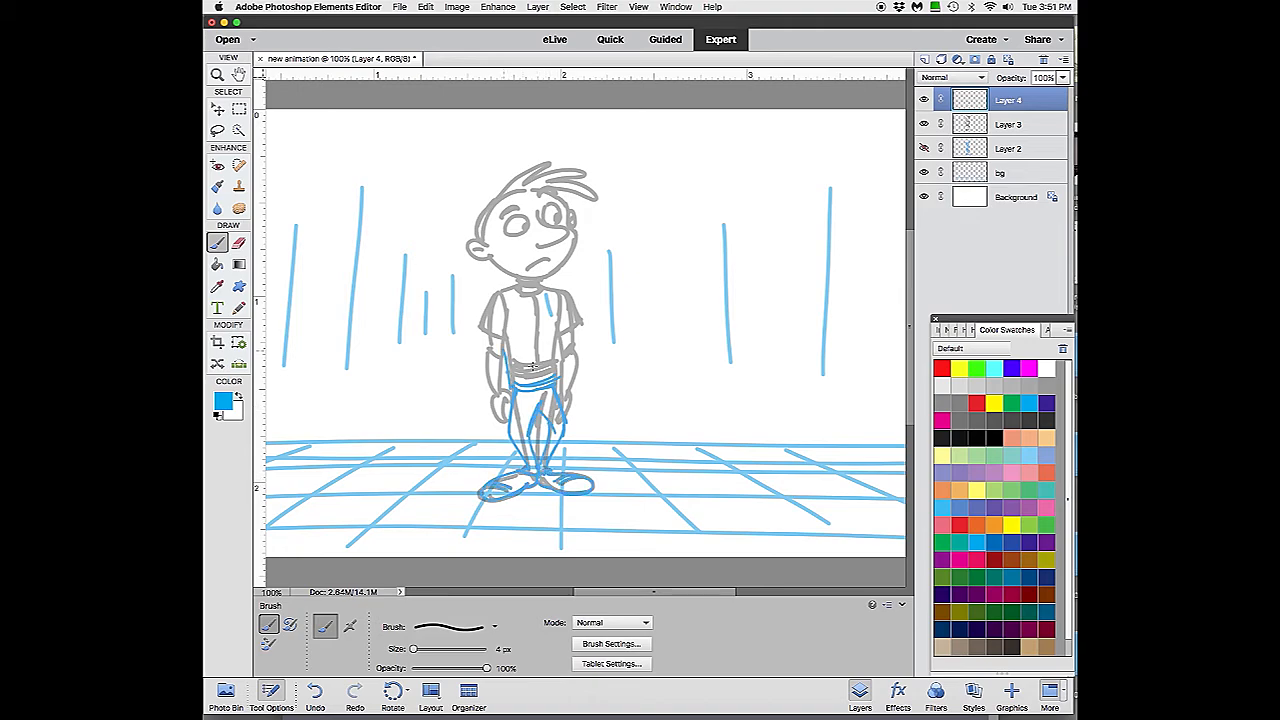
mouse_move(533, 366)
left_mouse_down()
mouse_move(508, 340)
mouse_move(550, 370)
mouse_move(508, 410)
mouse_move(505, 318)
mouse_move(575, 320)
mouse_move(515, 355)
mouse_move(555, 322)
mouse_move(492, 325)
mouse_move(480, 368)
mouse_move(515, 395)
mouse_move(492, 408)
left_mouse_up()
mouse_move(578, 320)
left_mouse_down()
mouse_move(567, 344)
mouse_move(585, 385)
mouse_move(556, 400)
left_mouse_up()
mouse_move(530, 292)
left_mouse_down()
mouse_move(520, 325)
mouse_move(565, 329)
mouse_move(530, 258)
mouse_move(586, 300)
mouse_move(525, 318)
mouse_move(584, 307)
left_mouse_up()
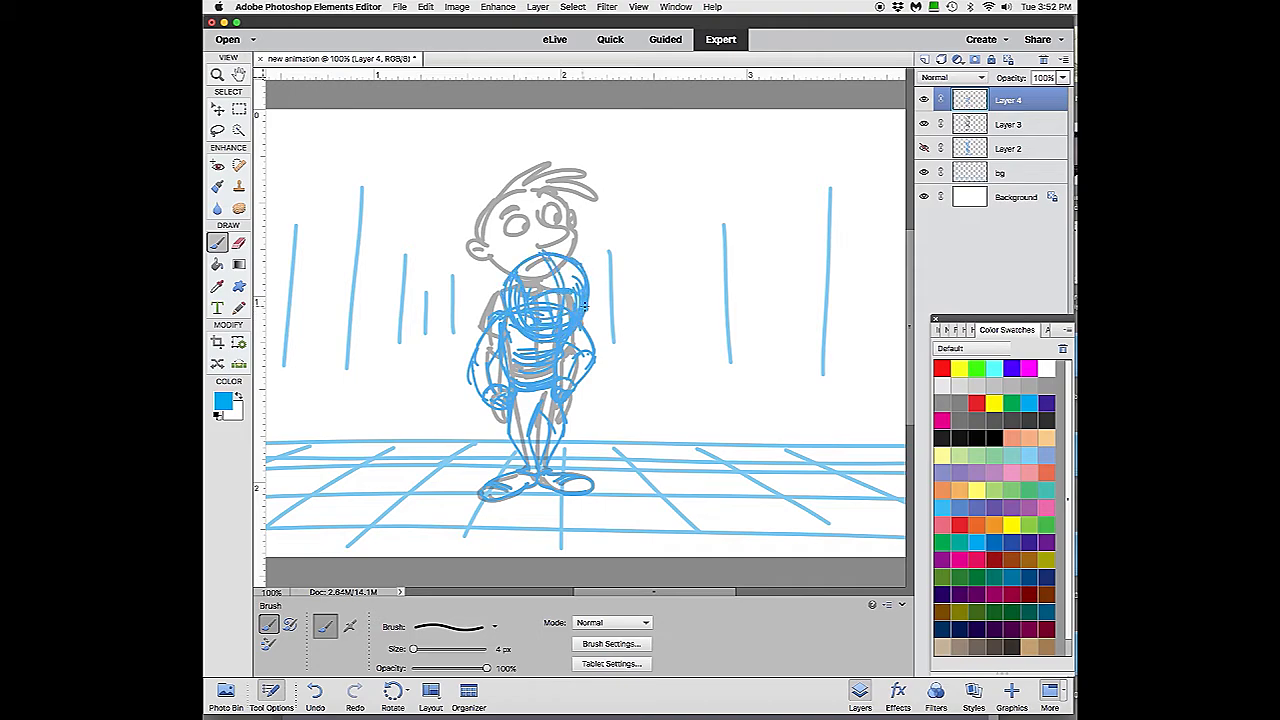
left_click(552, 313, "alt")
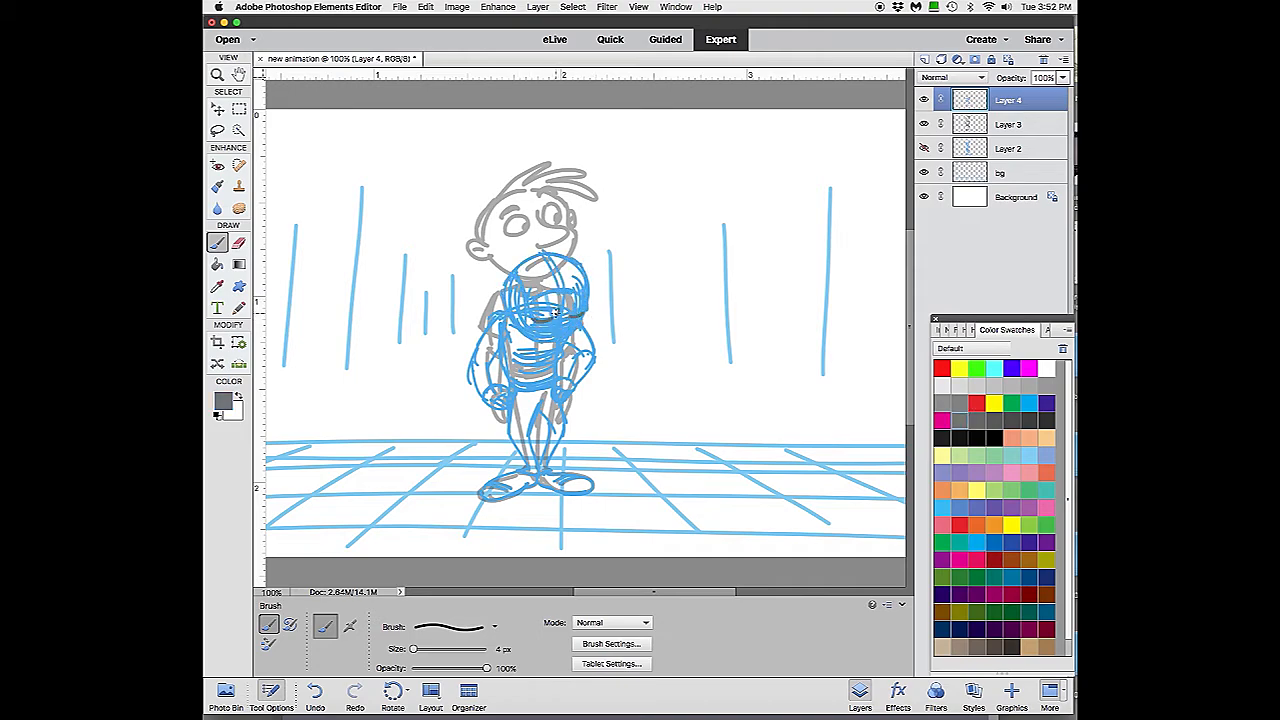
mouse_move(570, 337)
left_mouse_down()
mouse_move(535, 338)
mouse_move(498, 300)
mouse_move(518, 260)
mouse_move(592, 285)
mouse_move(610, 258)
mouse_move(576, 230)
mouse_move(572, 268)
mouse_move(470, 356)
mouse_move(490, 398)
mouse_move(510, 402)
mouse_move(502, 392)
mouse_move(592, 370)
mouse_move(560, 380)
mouse_move(575, 405)
mouse_move(510, 350)
mouse_move(505, 385)
mouse_move(550, 388)
mouse_move(530, 440)
mouse_move(549, 441)
mouse_move(486, 480)
mouse_move(590, 484)
mouse_move(544, 453)
left_mouse_up()
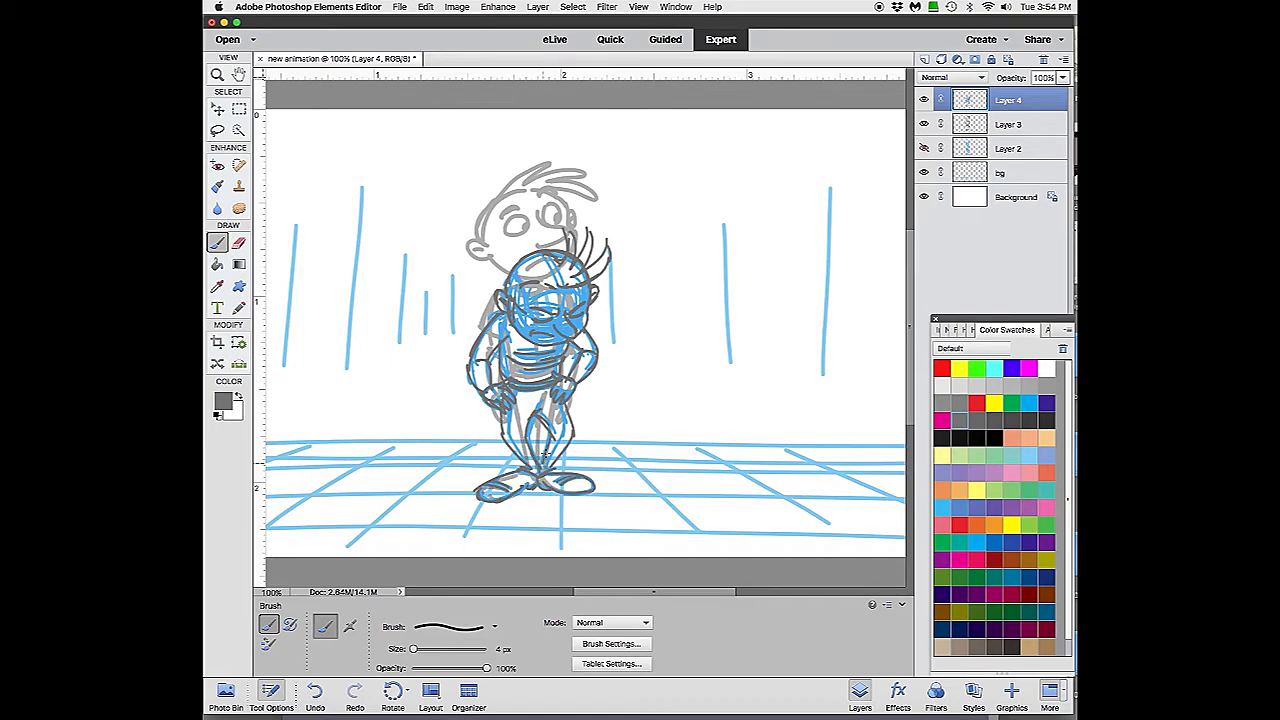
- Set Layer 4's opacity to 48%, hide Layer 3 and add a new layer on top
left_click(1062, 77)
left_click_drag(1038, 95, 1030, 95)
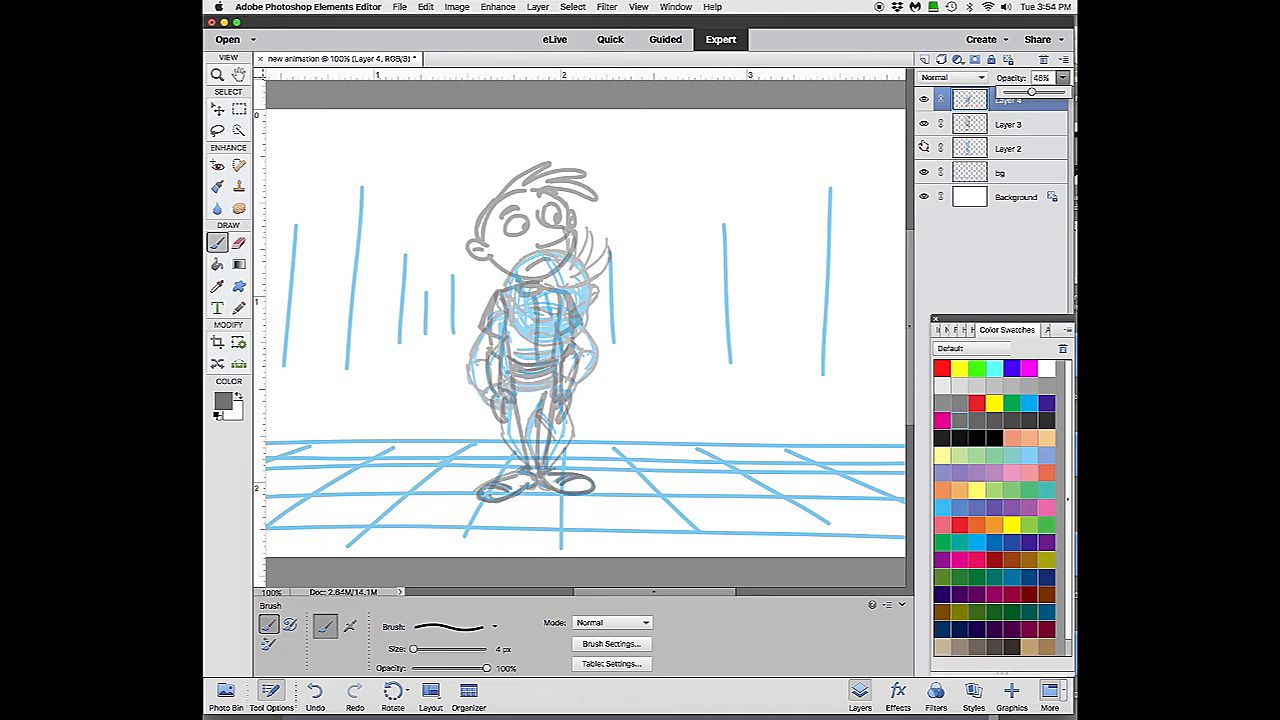
left_click(924, 124)
left_click(925, 59)
- Trace the hunched character's arms, hands and shirt in dark gray on Layer 5
left_click(1030, 419)
mouse_move(504, 314)
left_mouse_down()
mouse_move(466, 368)
mouse_move(505, 385)
mouse_move(508, 346)
left_mouse_up()
mouse_move(584, 322)
left_mouse_down()
mouse_move(600, 370)
mouse_move(556, 377)
mouse_move(574, 404)
left_mouse_up()
left_click_drag(480, 378, 512, 392)
left_click_drag(500, 382, 516, 414)
mouse_move(500, 350)
left_mouse_down()
mouse_move(498, 382)
mouse_move(566, 368)
left_mouse_up()
left_click_drag(560, 346, 570, 380)
- Trace the hunched character's bent legs and shoes
mouse_move(512, 380)
left_mouse_down()
mouse_move(536, 386)
mouse_move(504, 460)
left_mouse_up()
left_click_drag(540, 404, 530, 466)
left_click_drag(570, 402, 548, 472)
left_click_drag(516, 466, 594, 488)
left_click_drag(505, 473, 478, 496)
mouse_move(482, 490)
left_mouse_down()
mouse_move(530, 486)
mouse_move(508, 490)
left_mouse_up()
- Trace the hunched character's head, scowling face, ears and spiky hair, and hide Layer 4
mouse_move(504, 294)
left_mouse_down()
mouse_move(496, 314)
mouse_move(518, 334)
left_mouse_up()
left_click_drag(520, 346, 570, 336)
mouse_move(584, 286)
left_mouse_down()
mouse_move(575, 316)
mouse_move(566, 304)
left_mouse_up()
left_click_drag(586, 300, 554, 332)
mouse_move(576, 308)
left_mouse_down()
mouse_move(556, 340)
mouse_move(604, 270)
left_mouse_up()
mouse_move(580, 278)
left_mouse_down()
mouse_move(610, 240)
mouse_move(568, 228)
left_mouse_up()
left_click_drag(576, 264, 564, 230)
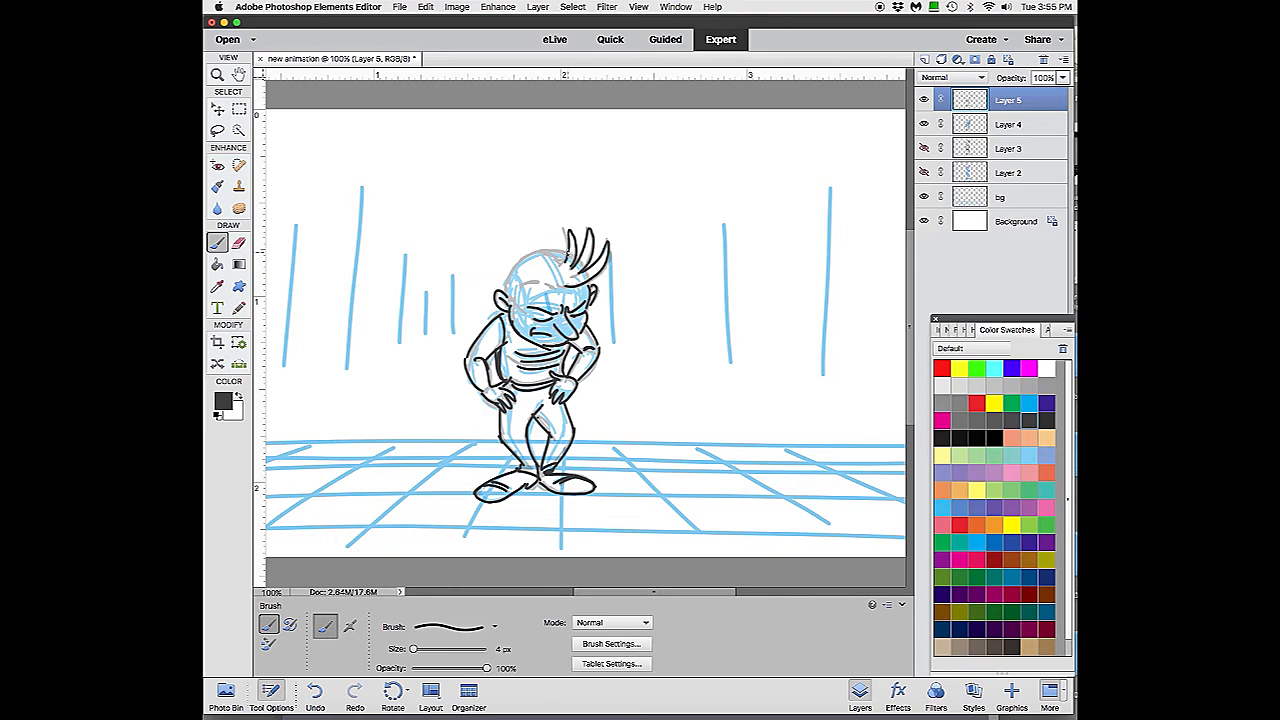
left_click_drag(506, 292, 572, 248)
left_click(923, 124)
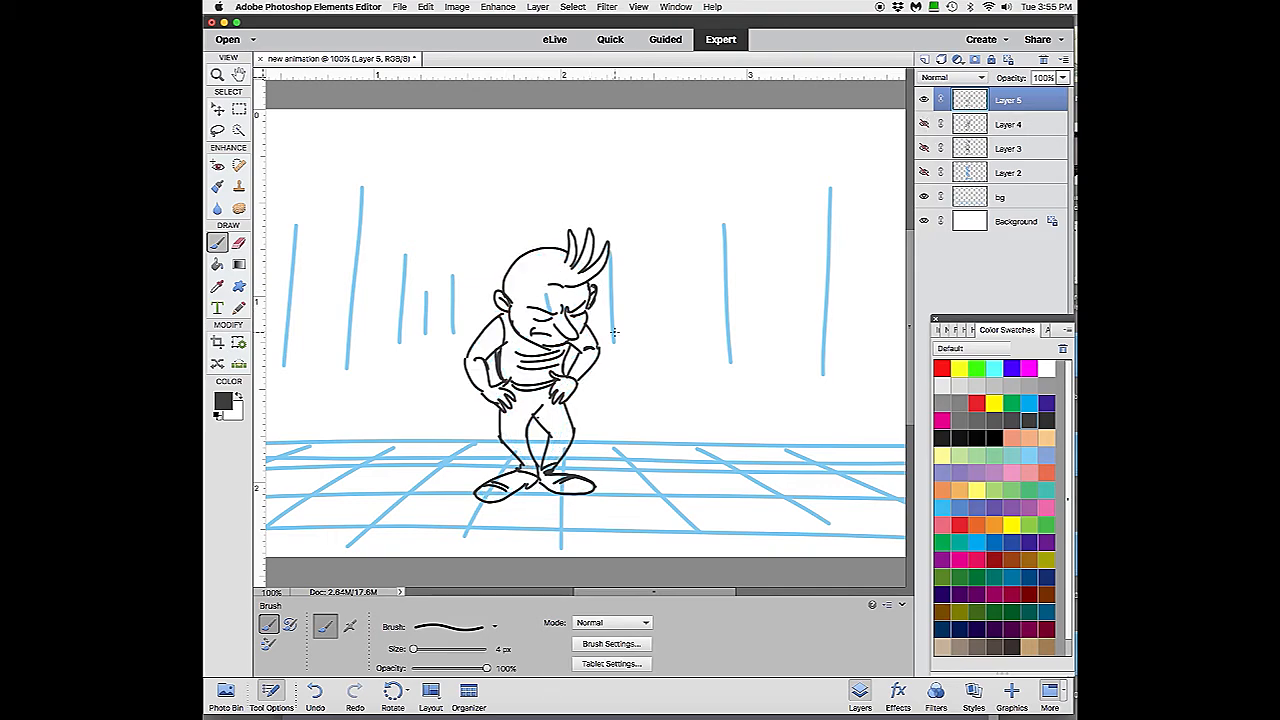
- Show Layer 3, set Layer 5's opacity to 69% and add a new layer on top
left_click(923, 148)
left_click(1062, 77)
left_click_drag(1060, 92, 1047, 92)
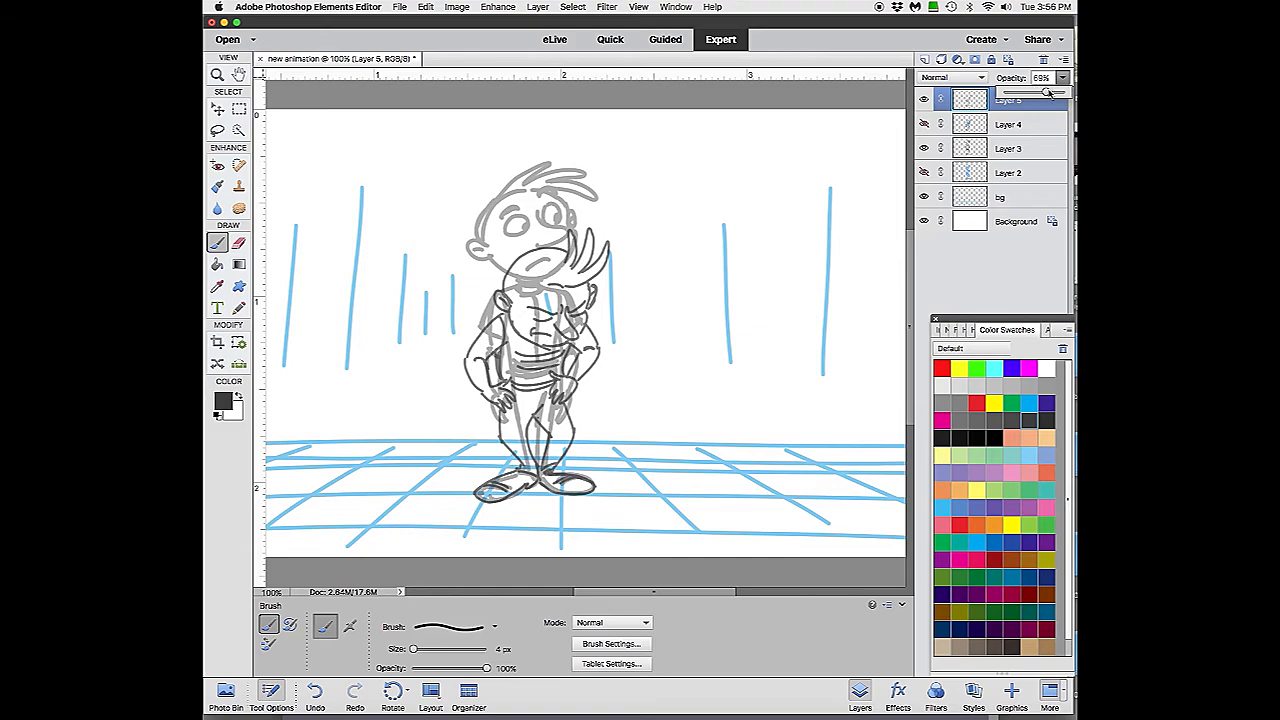
left_click(925, 60)
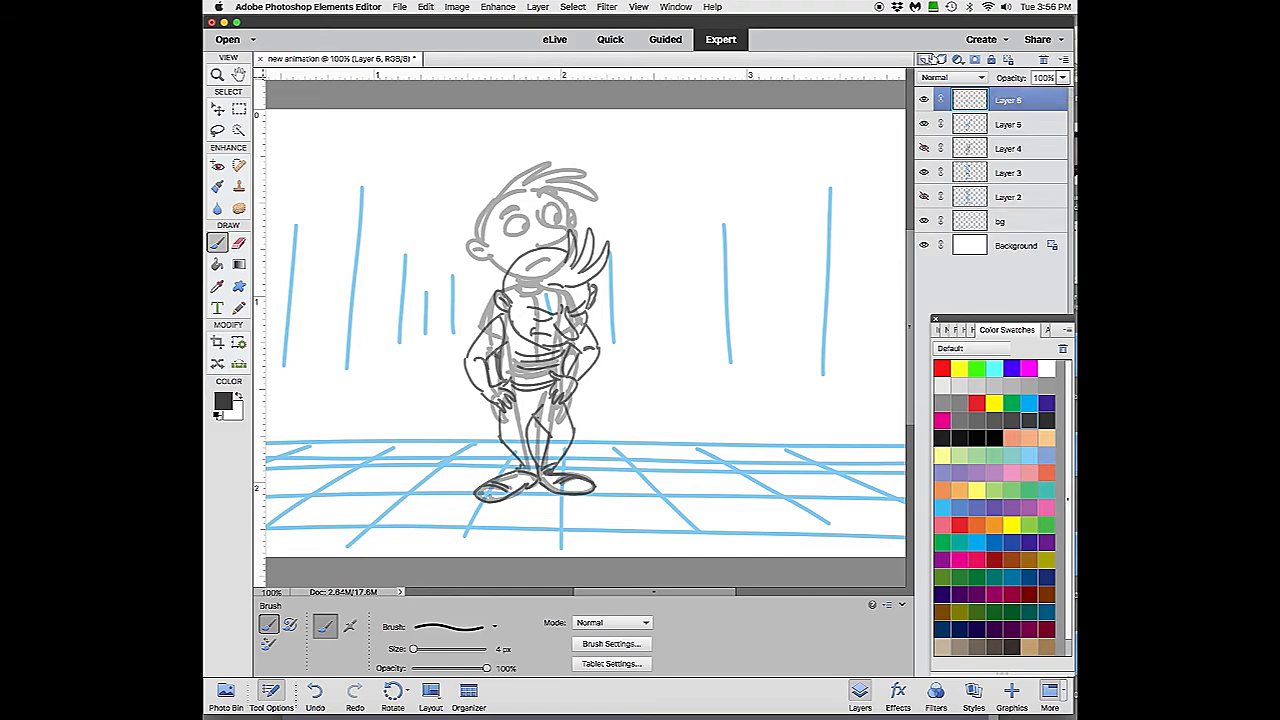
- Sketch a stretched, surprised pose in purple on Layer 6, leaning back with both arms flung outward
left_click(1012, 507)
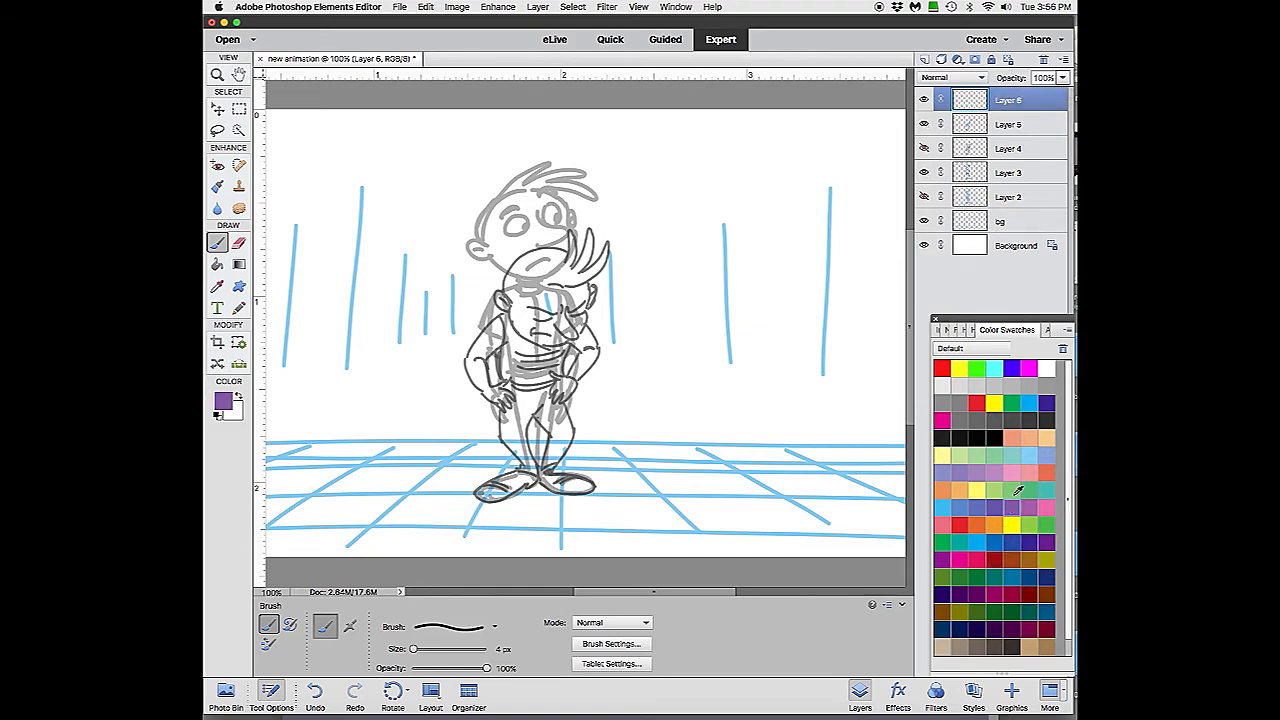
mouse_move(518, 407)
left_mouse_down()
mouse_move(522, 330)
mouse_move(545, 466)
mouse_move(500, 255)
mouse_move(536, 271)
mouse_move(490, 225)
mouse_move(500, 208)
mouse_move(540, 205)
mouse_move(555, 165)
mouse_move(572, 205)
left_mouse_up()
left_click_drag(481, 185, 486, 240)
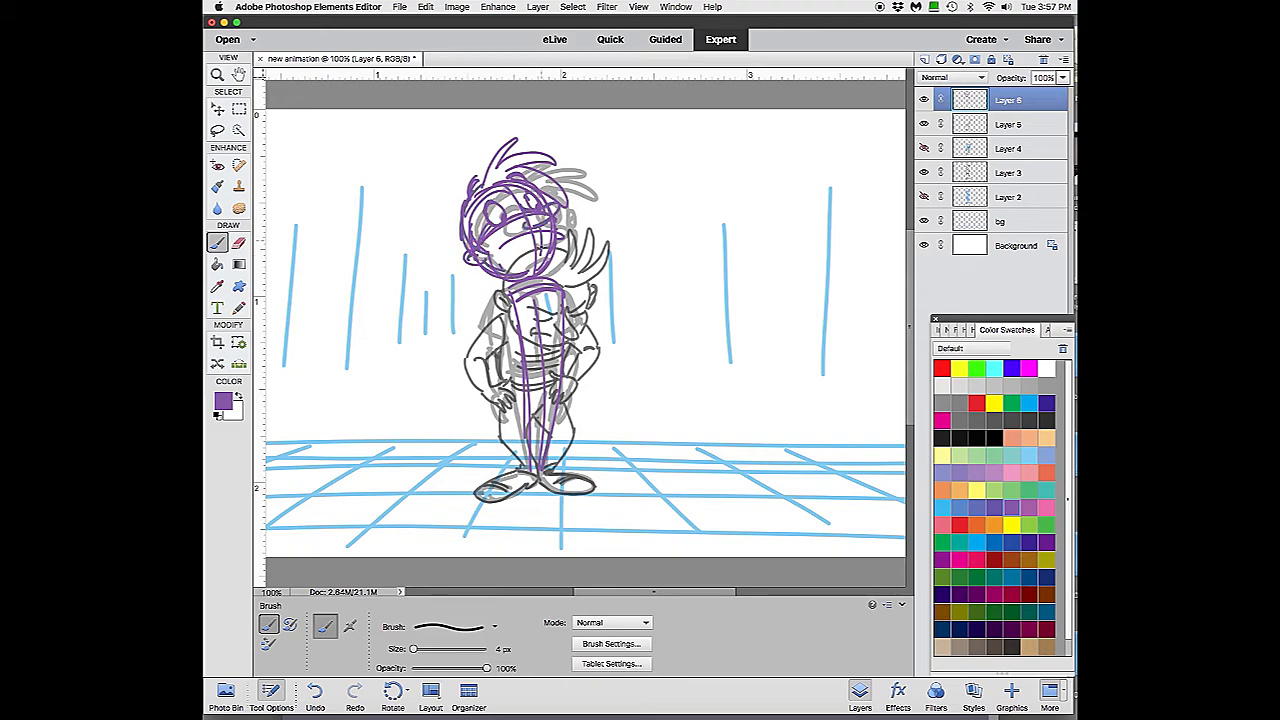
mouse_move(548, 288)
left_mouse_down()
mouse_move(572, 374)
mouse_move(652, 366)
mouse_move(492, 380)
mouse_move(476, 398)
mouse_move(480, 366)
mouse_move(520, 458)
mouse_move(552, 480)
mouse_move(495, 490)
mouse_move(568, 344)
left_mouse_up()
- Hide Layers 5 and 3, lower the opacity of the purple sketch on Layer 6 and add a new layer
left_click(923, 124)
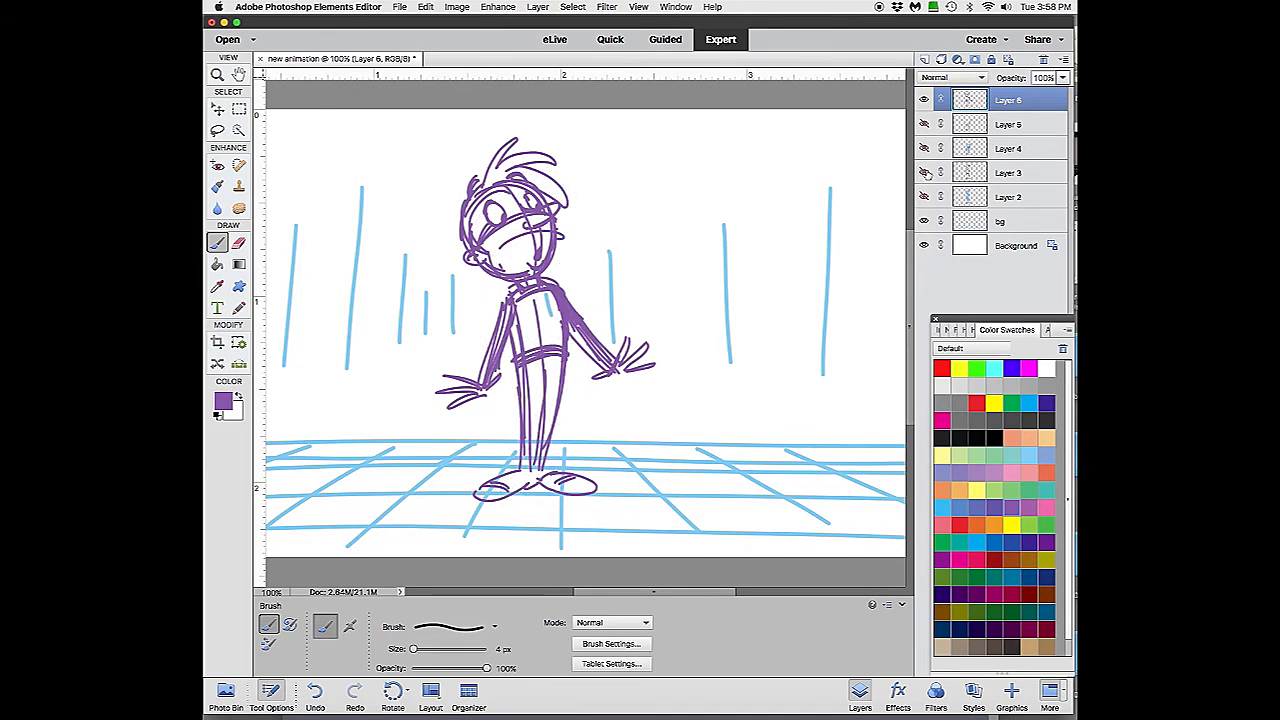
left_click(1063, 77)
left_click_drag(1066, 95, 1042, 95)
left_click(925, 59)
- Trace the stretched character's head, face, arms and spread hands in dark gray on Layer 7
left_click(1029, 420)
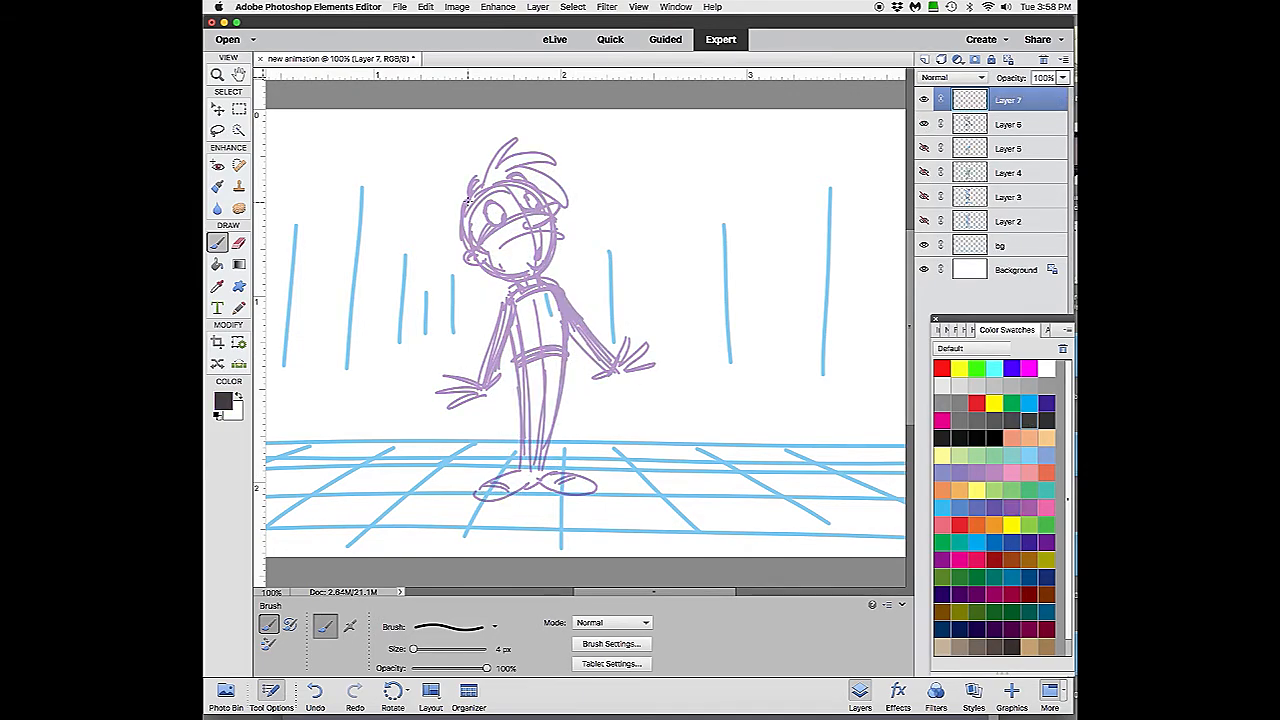
mouse_move(463, 197)
left_mouse_down()
mouse_move(468, 262)
mouse_move(480, 255)
left_mouse_up()
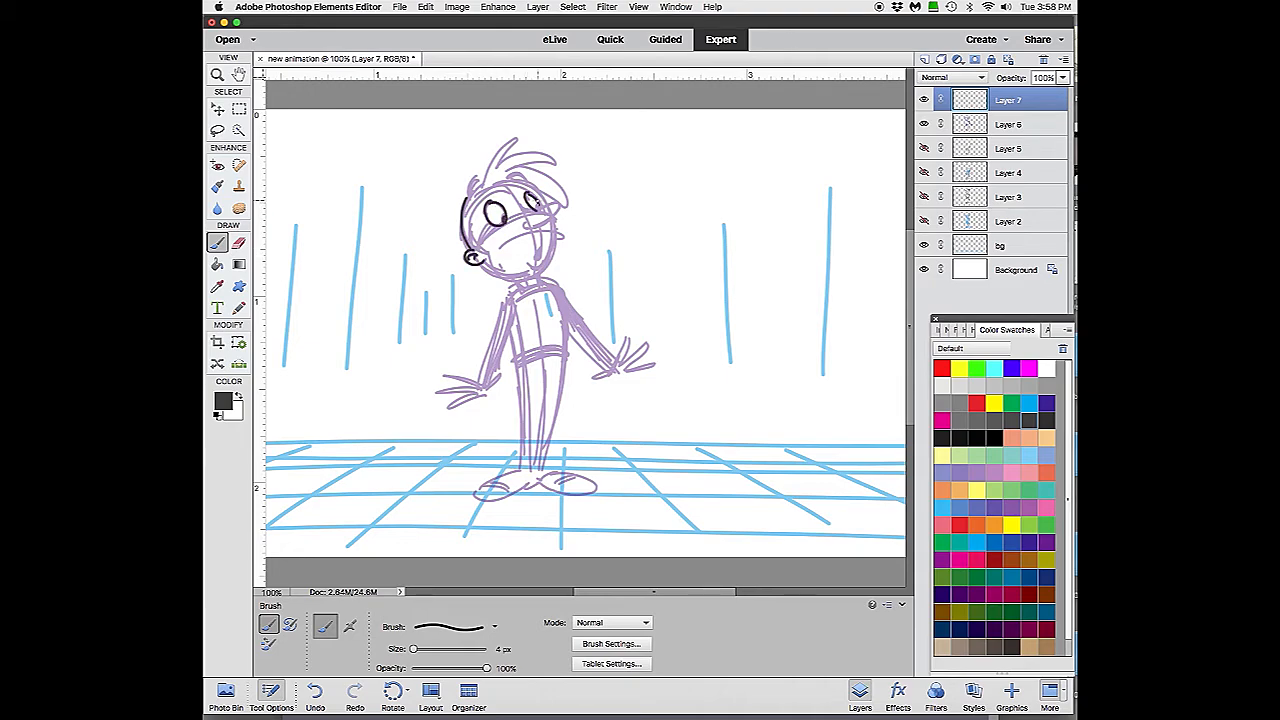
mouse_move(536, 198)
left_mouse_down()
mouse_move(540, 212)
mouse_move(528, 210)
mouse_move(540, 140)
mouse_move(562, 200)
mouse_move(500, 176)
mouse_move(548, 210)
left_mouse_up()
mouse_move(548, 264)
left_mouse_down()
mouse_move(538, 256)
mouse_move(524, 284)
mouse_move(550, 296)
mouse_move(480, 378)
left_mouse_up()
mouse_move(516, 312)
left_mouse_down()
mouse_move(480, 386)
mouse_move(440, 384)
mouse_move(470, 402)
mouse_move(500, 364)
left_mouse_up()
mouse_move(566, 286)
left_mouse_down()
mouse_move(564, 340)
mouse_move(628, 376)
mouse_move(652, 342)
mouse_move(654, 366)
left_mouse_up()
- Trace the stretched character's belt, legs and shoes
left_click_drag(518, 350, 568, 346)
mouse_move(518, 362)
left_mouse_down()
mouse_move(570, 356)
mouse_move(548, 452)
left_mouse_up()
left_click_drag(516, 344, 522, 468)
left_click_drag(542, 392, 548, 472)
mouse_move(512, 468)
left_mouse_down()
mouse_move(530, 470)
mouse_move(474, 492)
mouse_move(600, 488)
mouse_move(540, 480)
left_mouse_up()
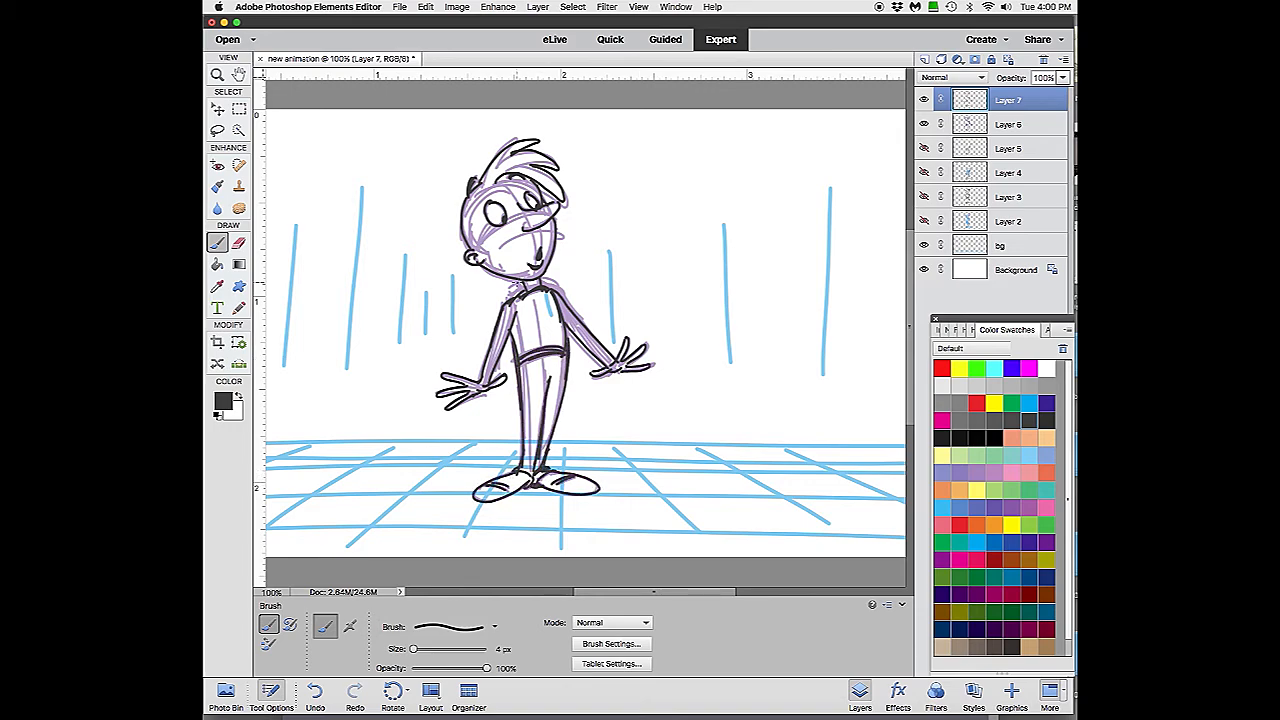
- Draw the stretched character's neck and collar and hide the purple sketch on Layer 6
left_click_drag(514, 296, 520, 280)
left_click_drag(520, 286, 540, 280)
left_click(924, 124)
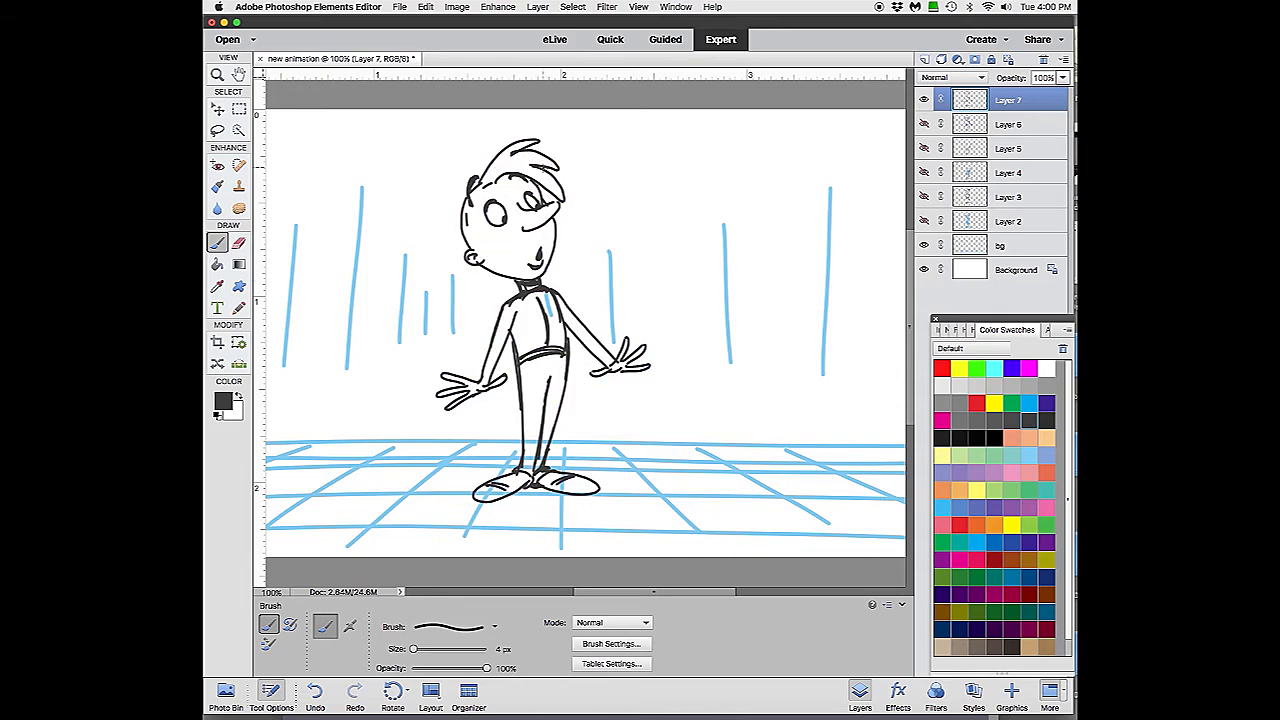
- Show Layers 5 and 3 and restore Layer 3's opacity to 100%
left_click(924, 148)
left_click(1008, 148)
left_click(924, 197)
left_click(1008, 197)
left_click(1064, 78)
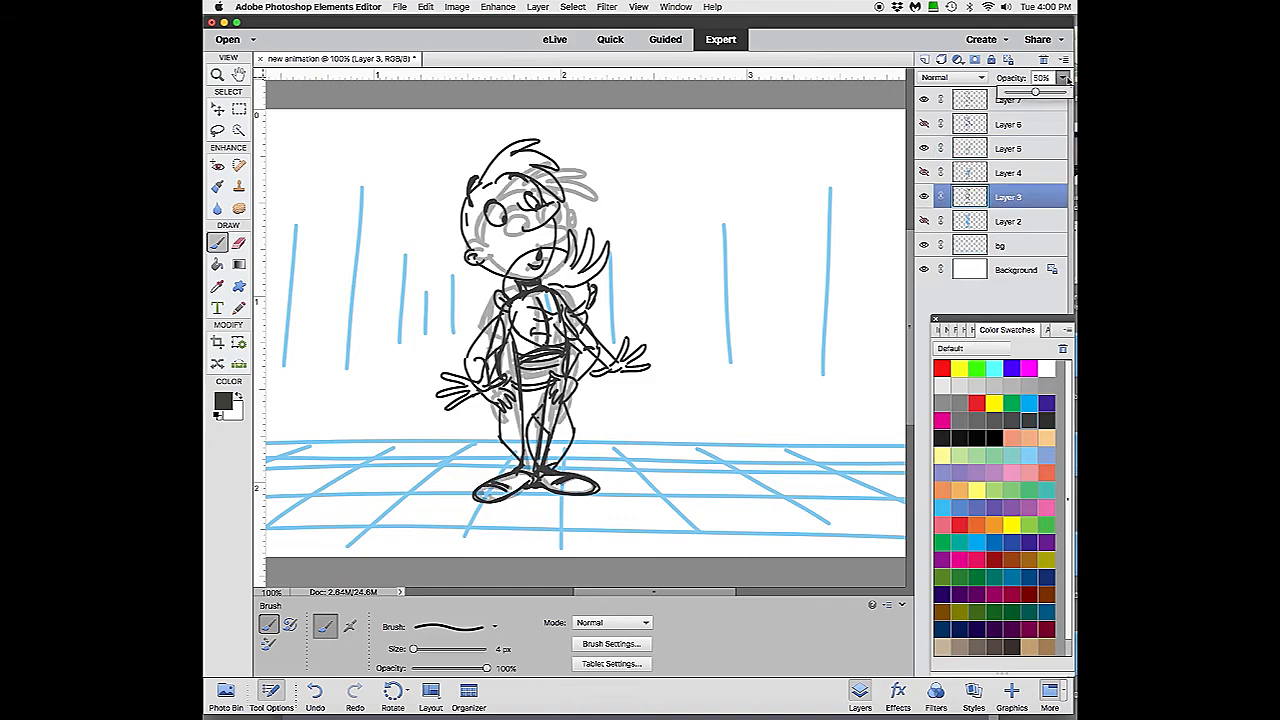
left_click(1064, 91)
- Show Layers 3, 5 and 7 one at a time to compare the three poses in sequence
left_click(924, 99)
left_click(924, 148)
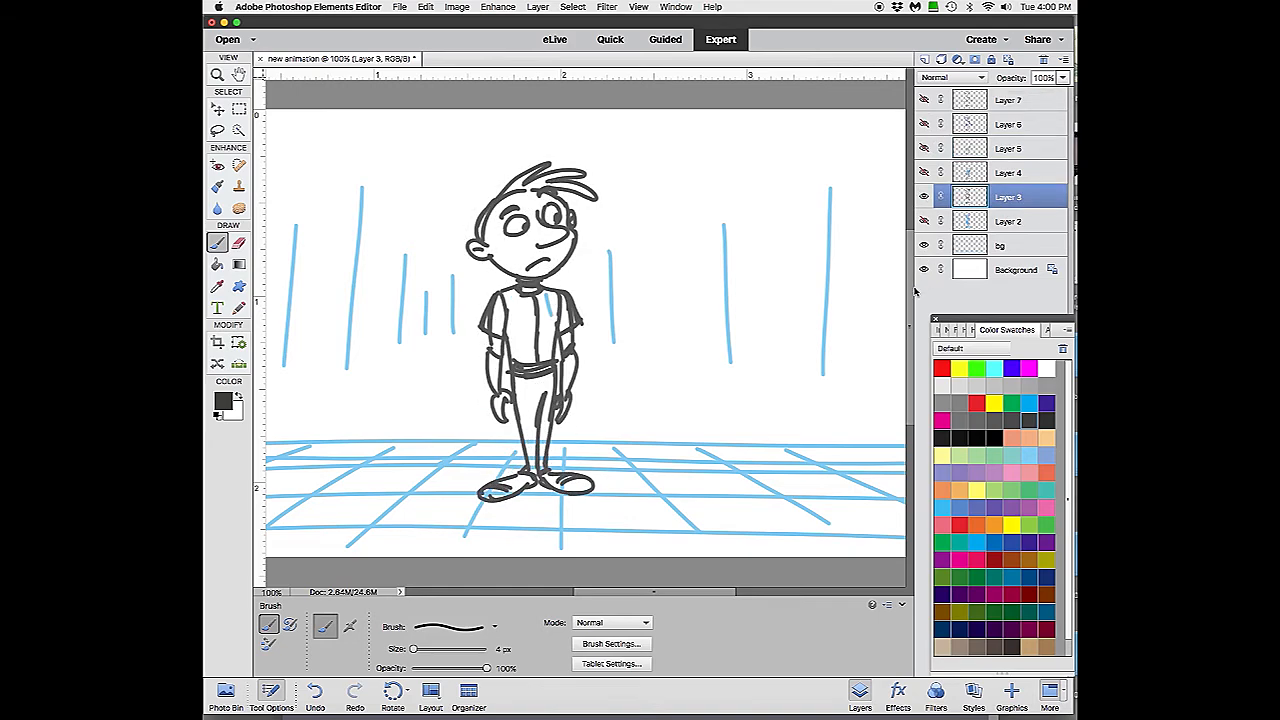
left_click(924, 197)
left_click(924, 148)
left_click(924, 148)
left_click(924, 99)
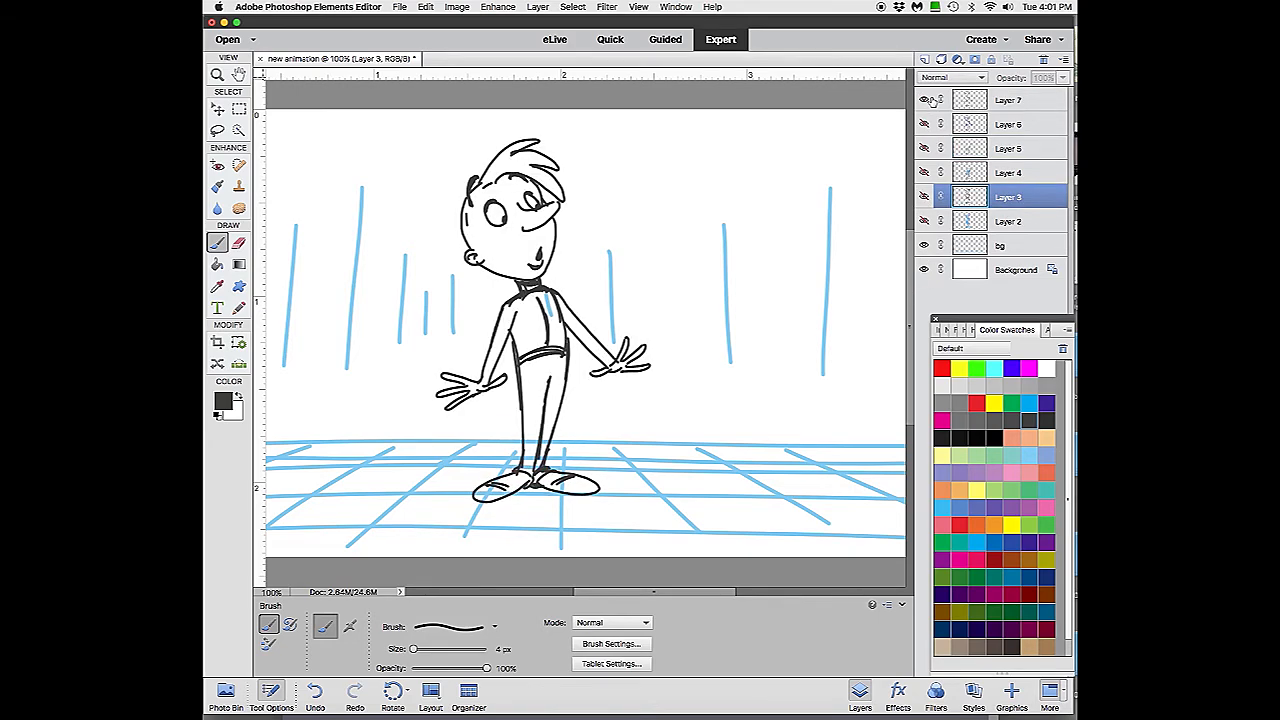
- Show the standing pose on Layer 3 in place of Layer 7 and write a circled 1 in the drawing's lower-right corner
left_click(925, 100)
left_click(639, 7)
left_click(665, 66)
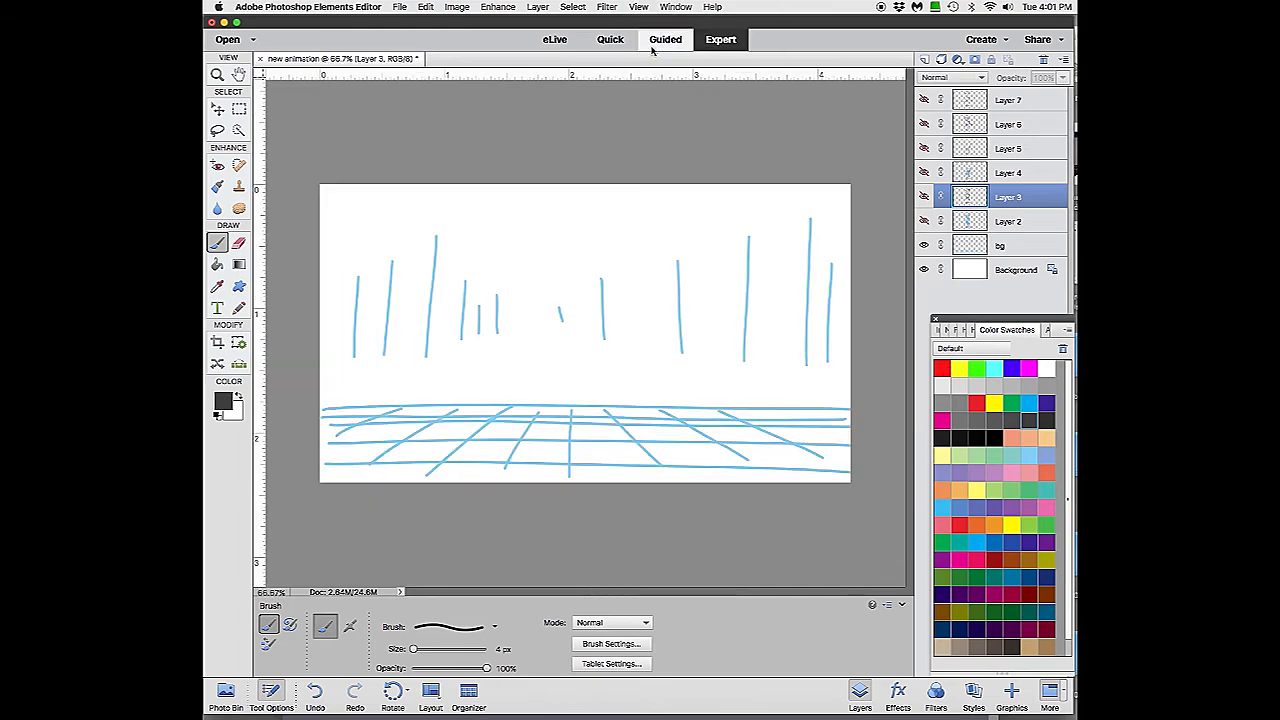
left_click(925, 197)
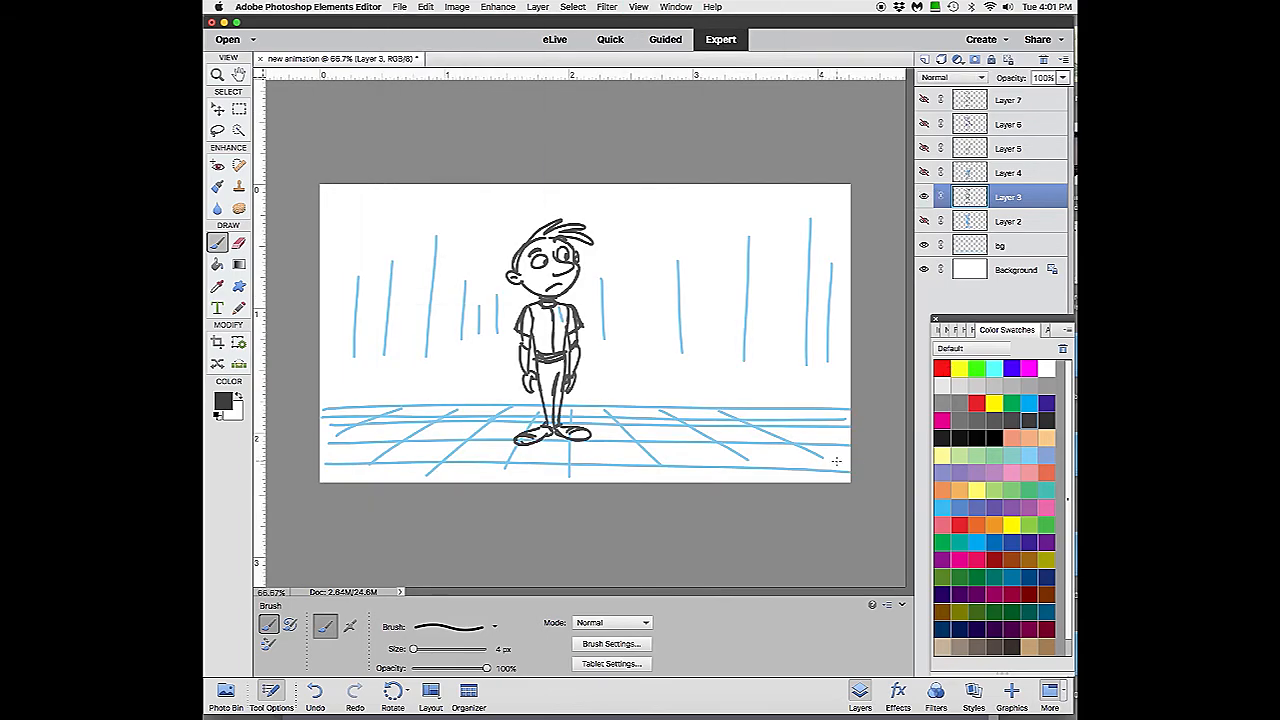
- Begin saving the document under a new location and create a folder named big file inside new PS animate 8-21-18 > picture
left_click(400, 8)
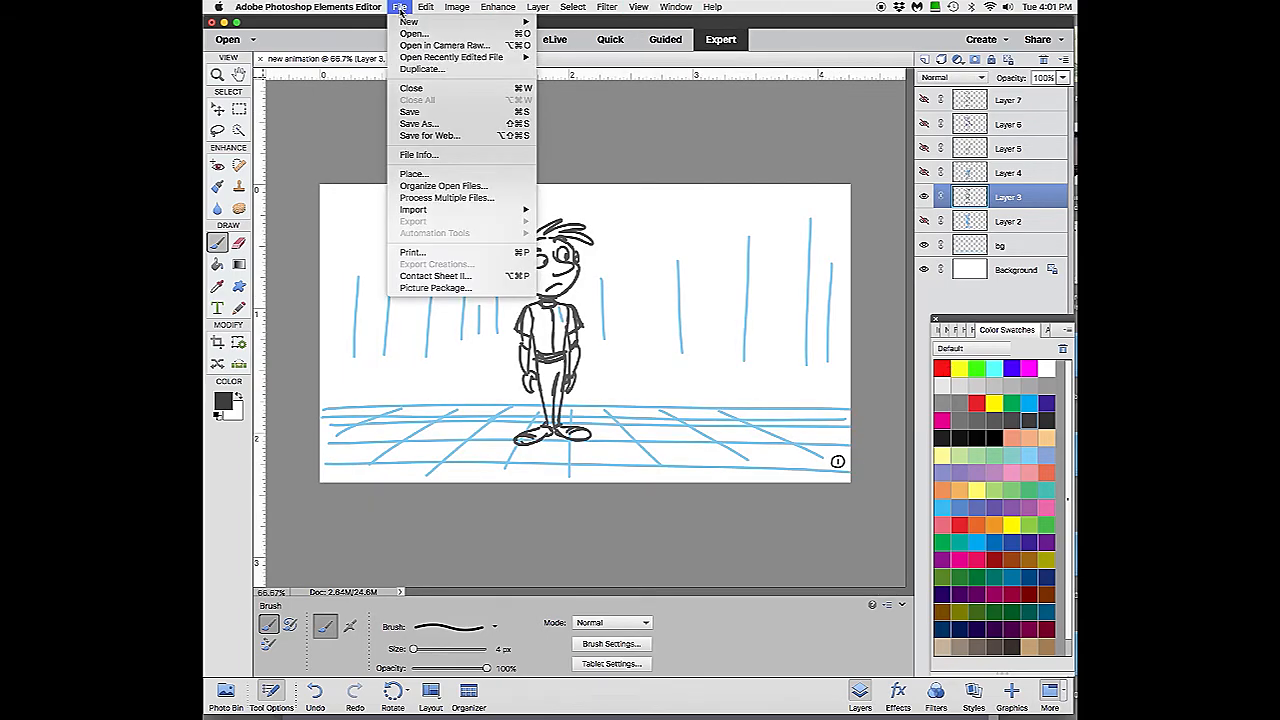
left_click(422, 124)
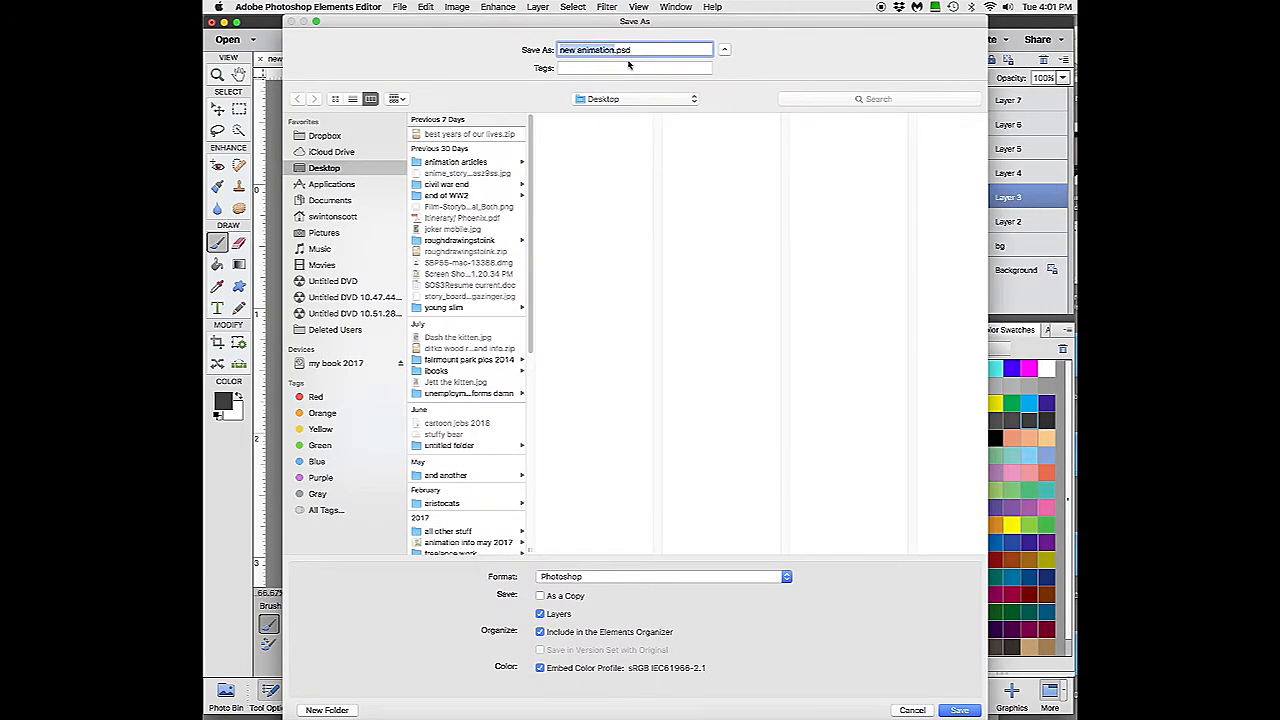
scroll(480, 350, "down", 3)
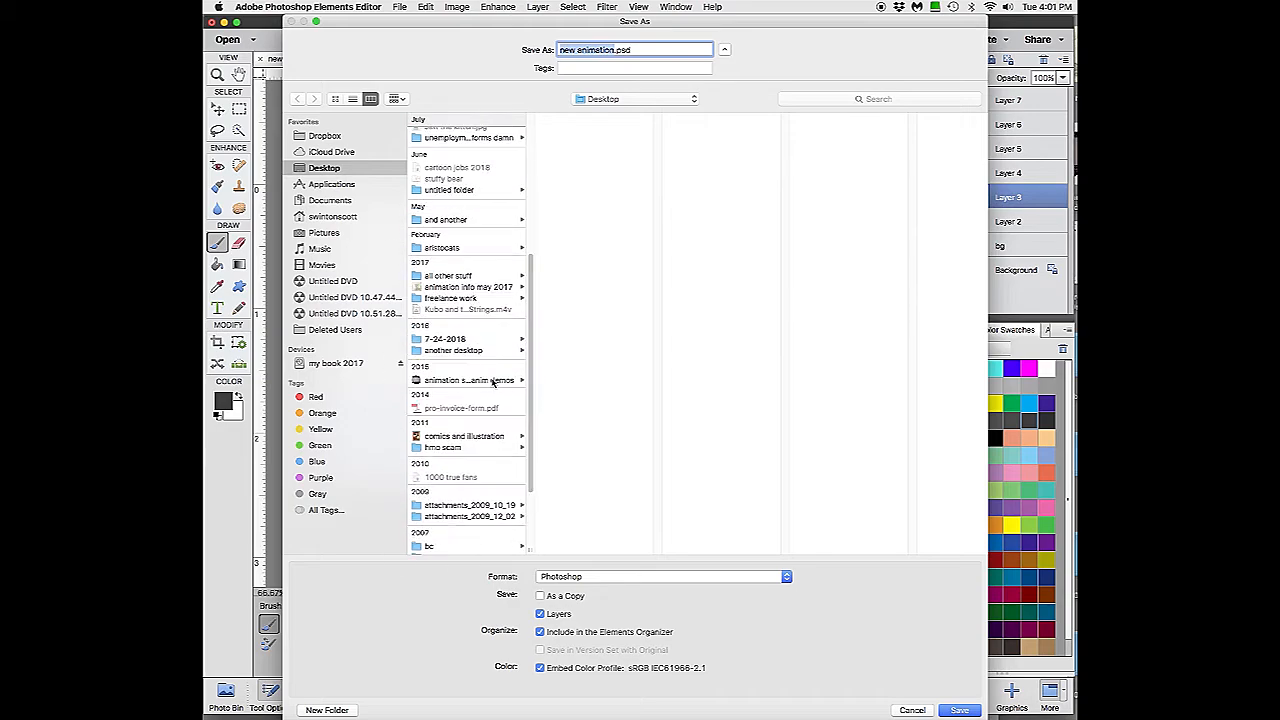
left_click(491, 380)
left_click(613, 135)
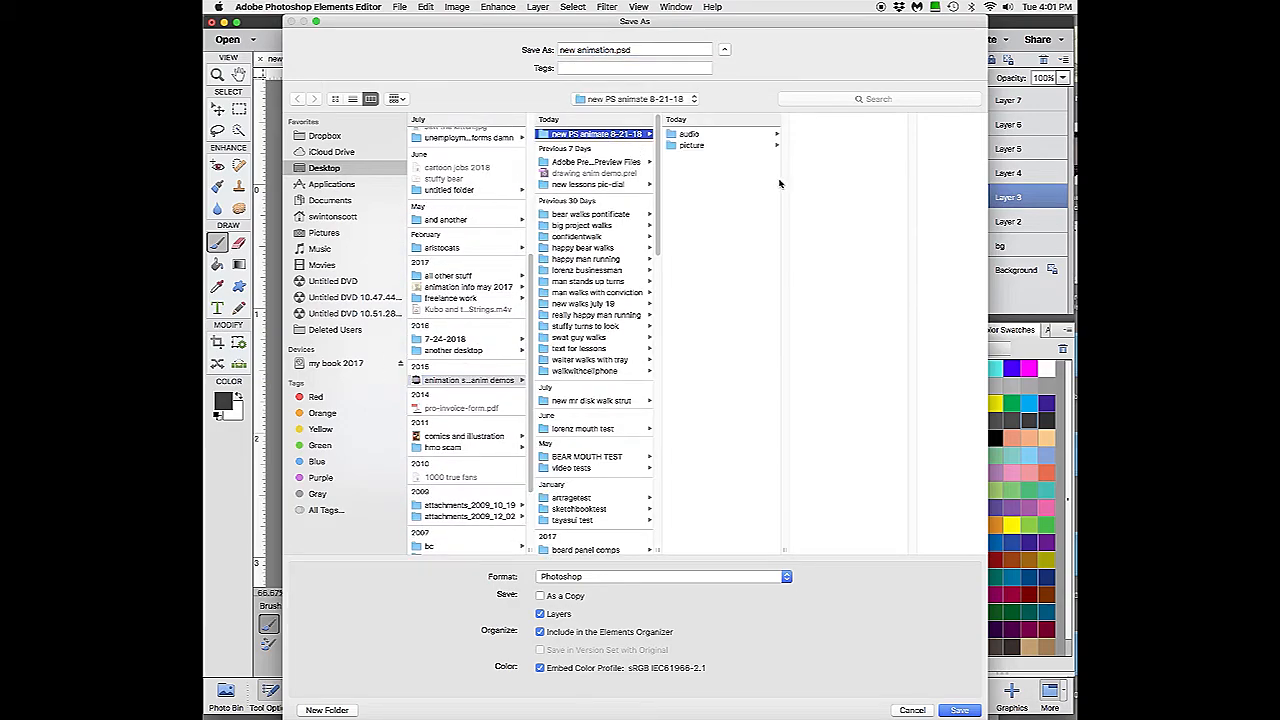
left_click(702, 146)
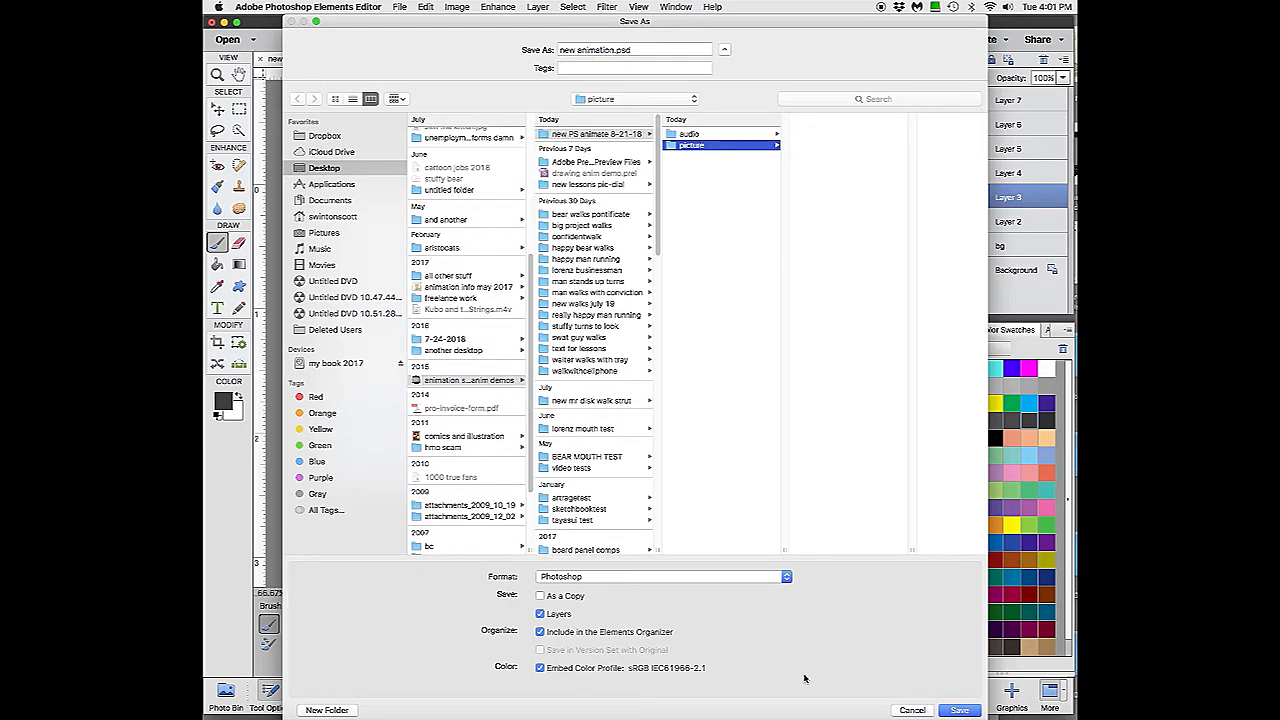
left_click(341, 711)
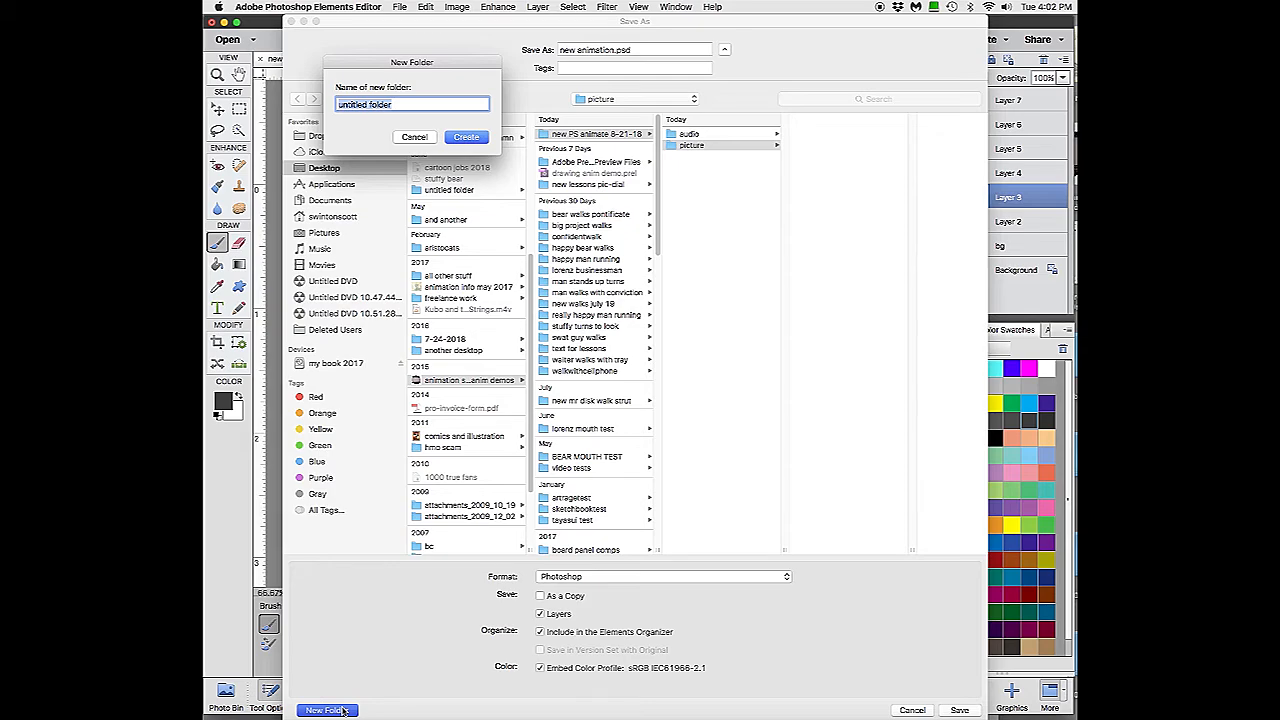
type("big file")
key("Return")
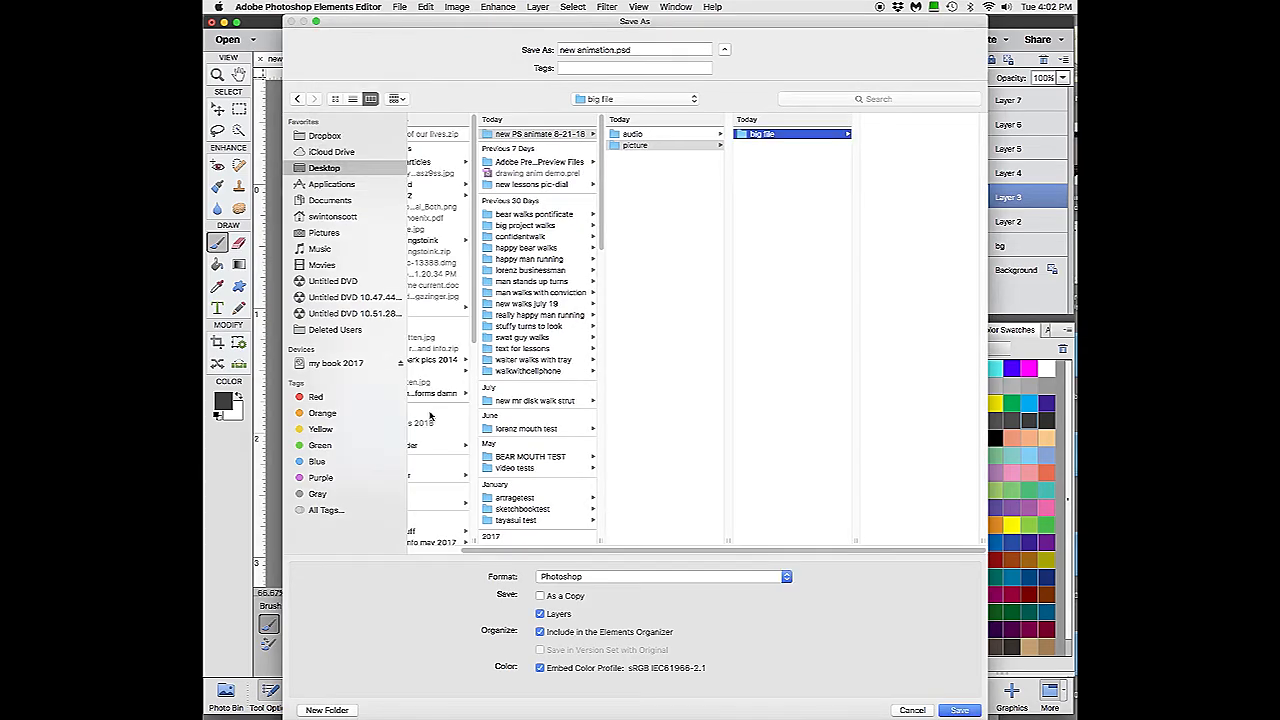
- Save the layered document as new animation.psd in the big file folder
left_click(661, 146)
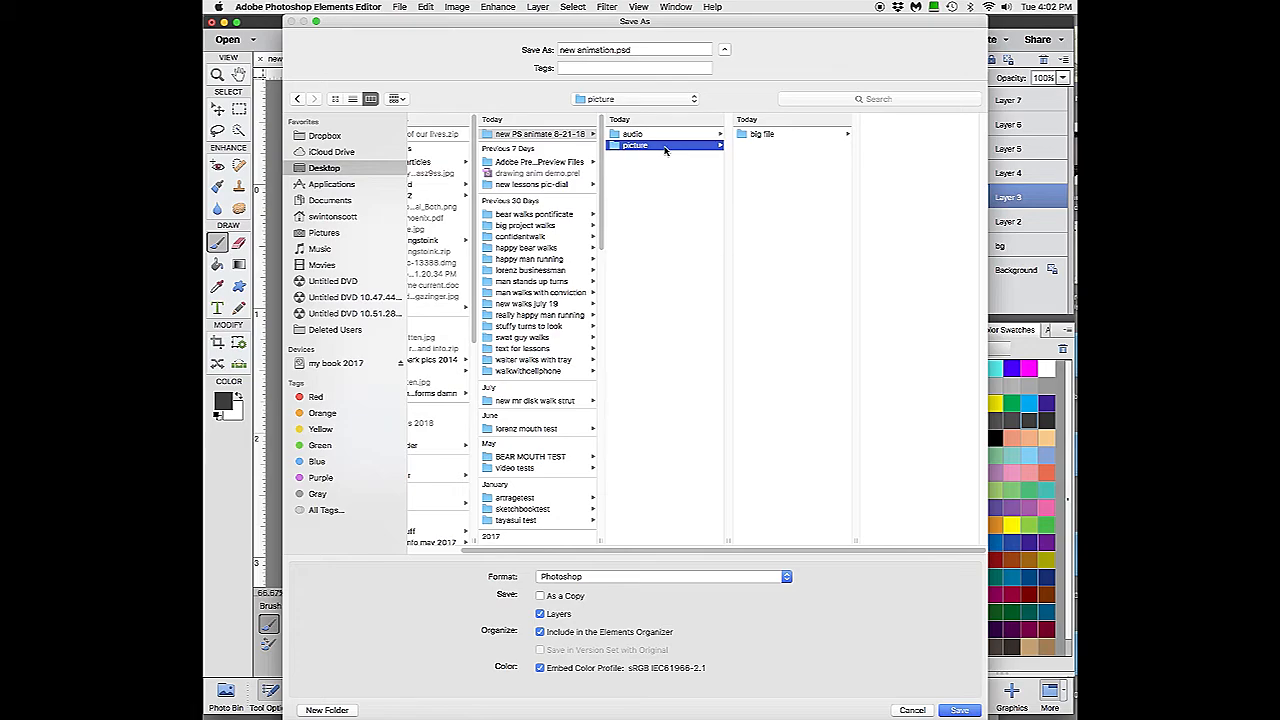
left_click(765, 136)
left_click(959, 710)
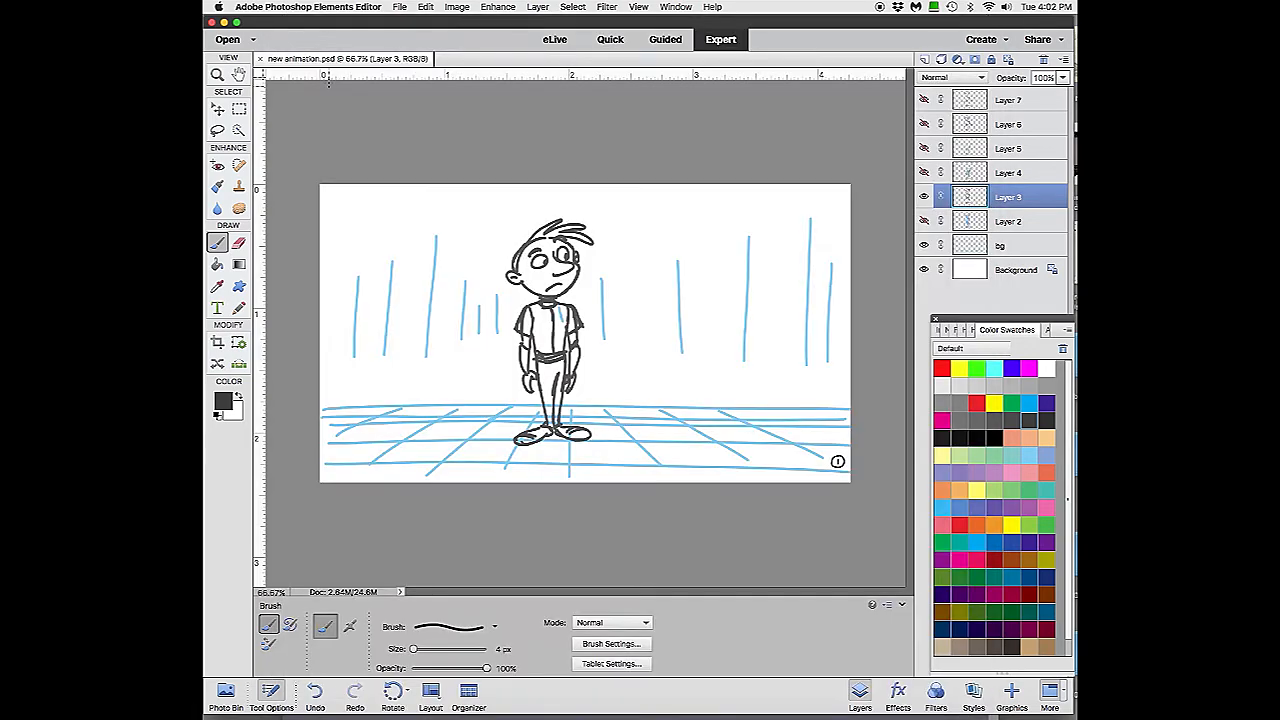
- Save the standing pose as the JPEG new animation_edited-1.jpg in big file at quality 12 (Maximum)
left_click(398, 7)
left_click(460, 124)
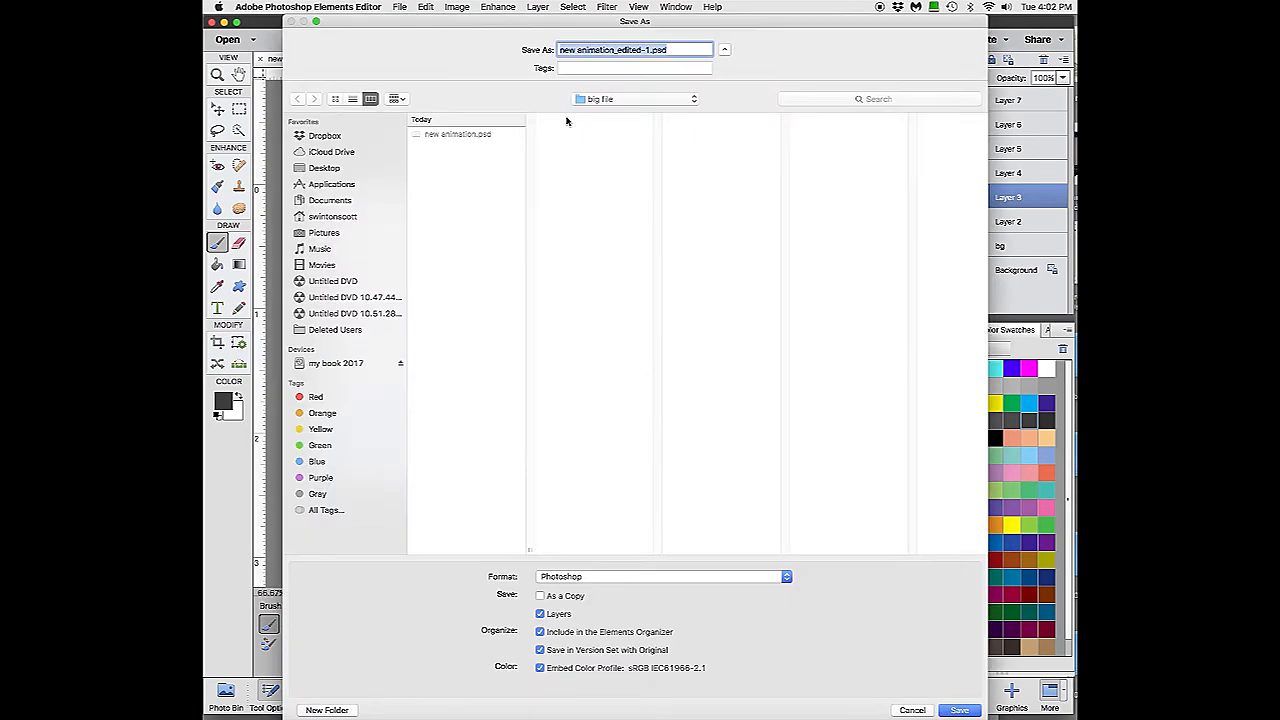
left_click(787, 578)
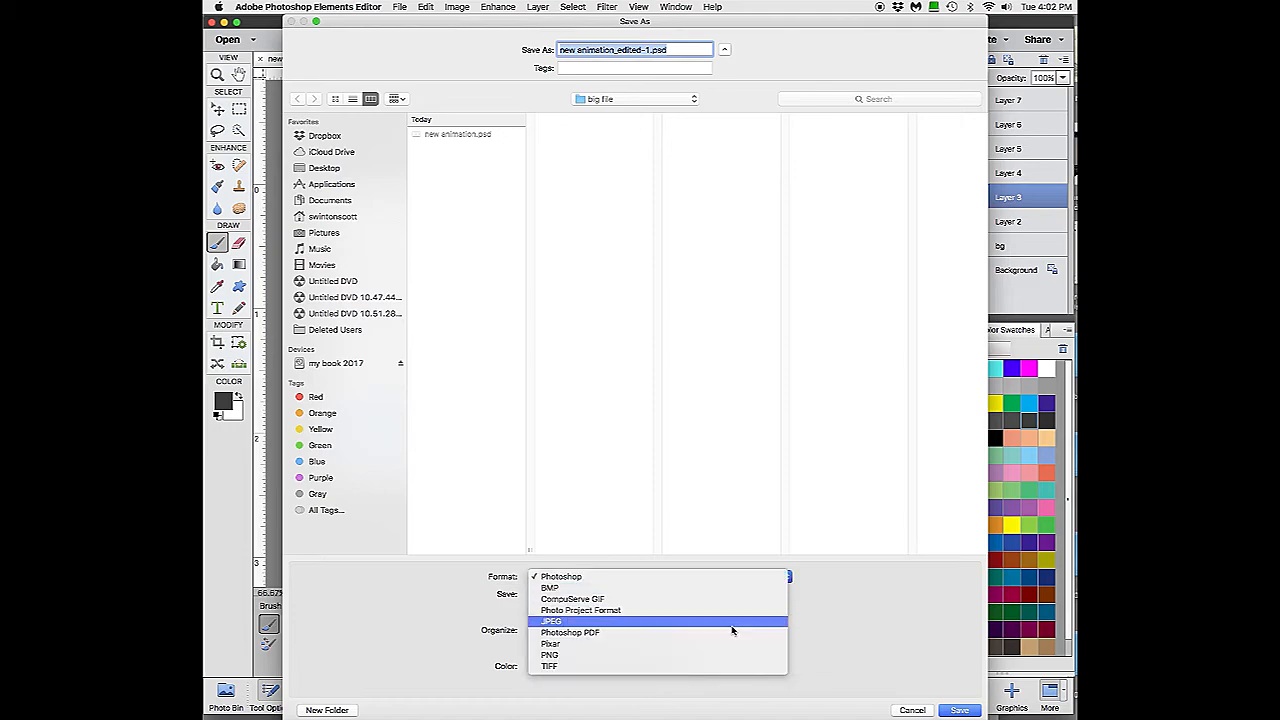
left_click(830, 622)
left_click(787, 578)
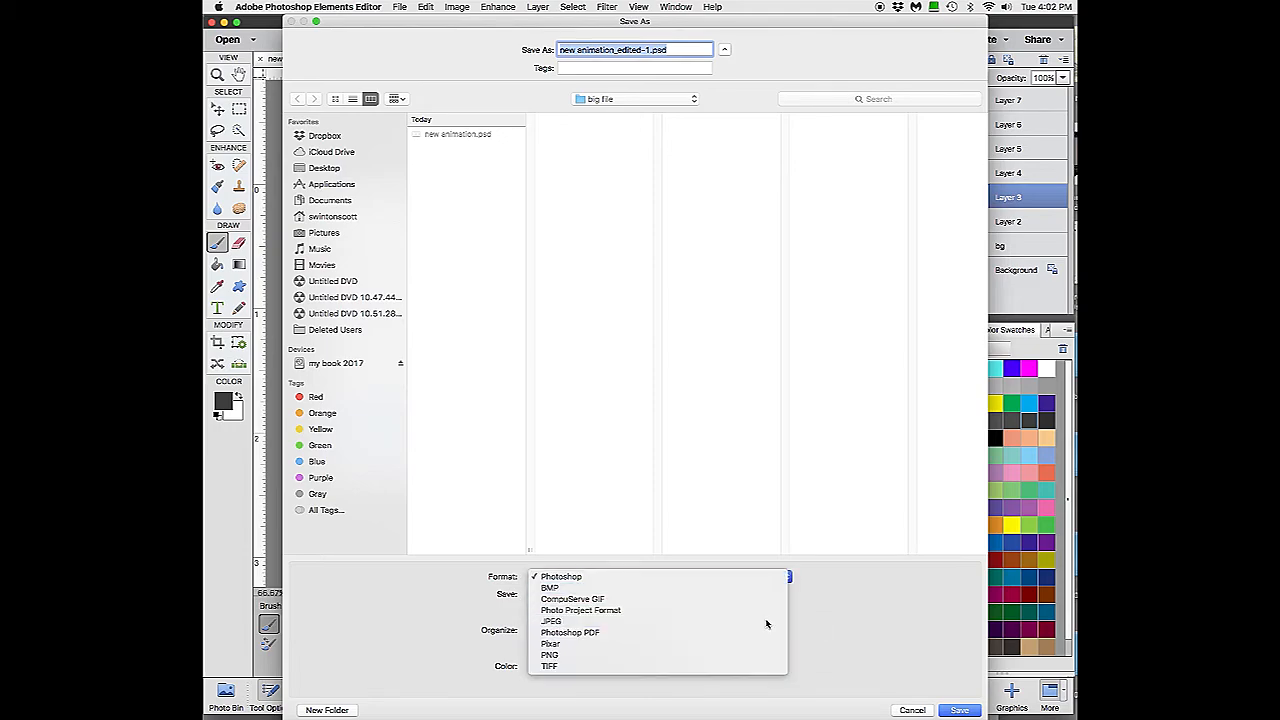
left_click(767, 622)
mouse_move(817, 62)
left_mouse_down()
mouse_move(862, 390)
mouse_move(866, 22)
left_mouse_up()
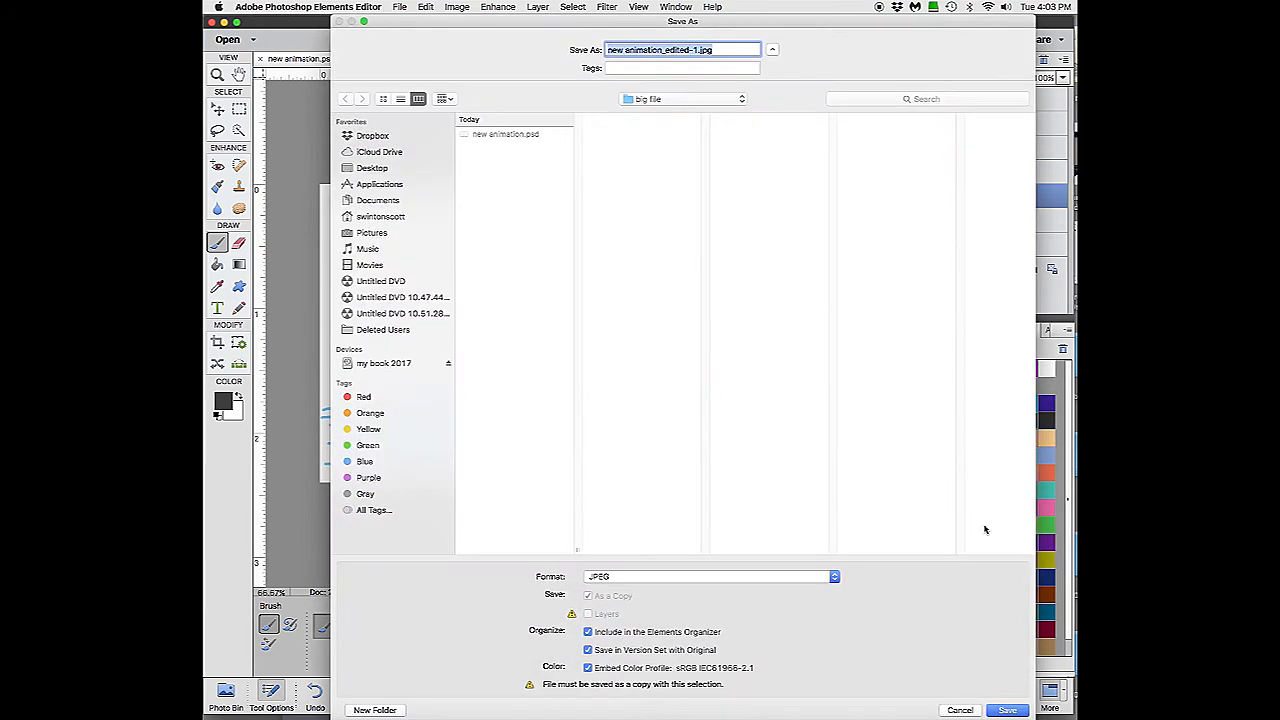
left_click(1007, 710)
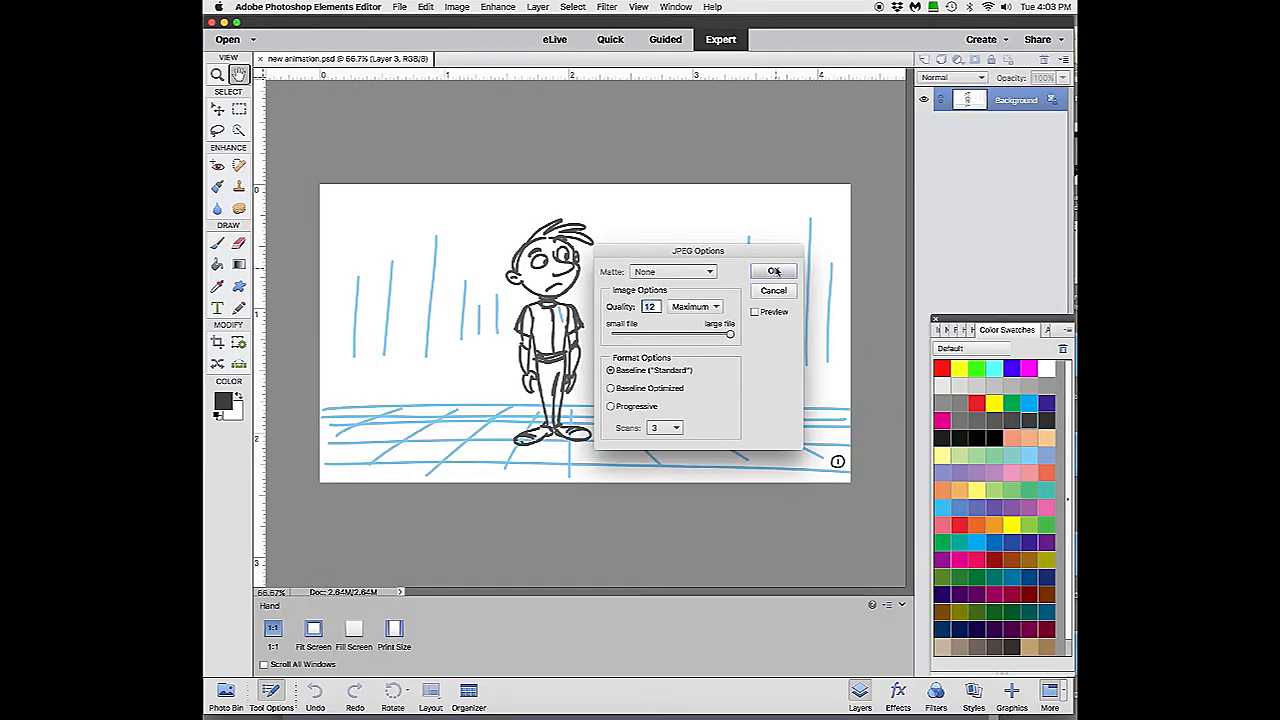
left_click(774, 271)
- Show Layer 5 in place of Layer 3 and save the squash pose as new animation_edited-5.jpg at quality 12
left_click(924, 198)
left_click(924, 148)
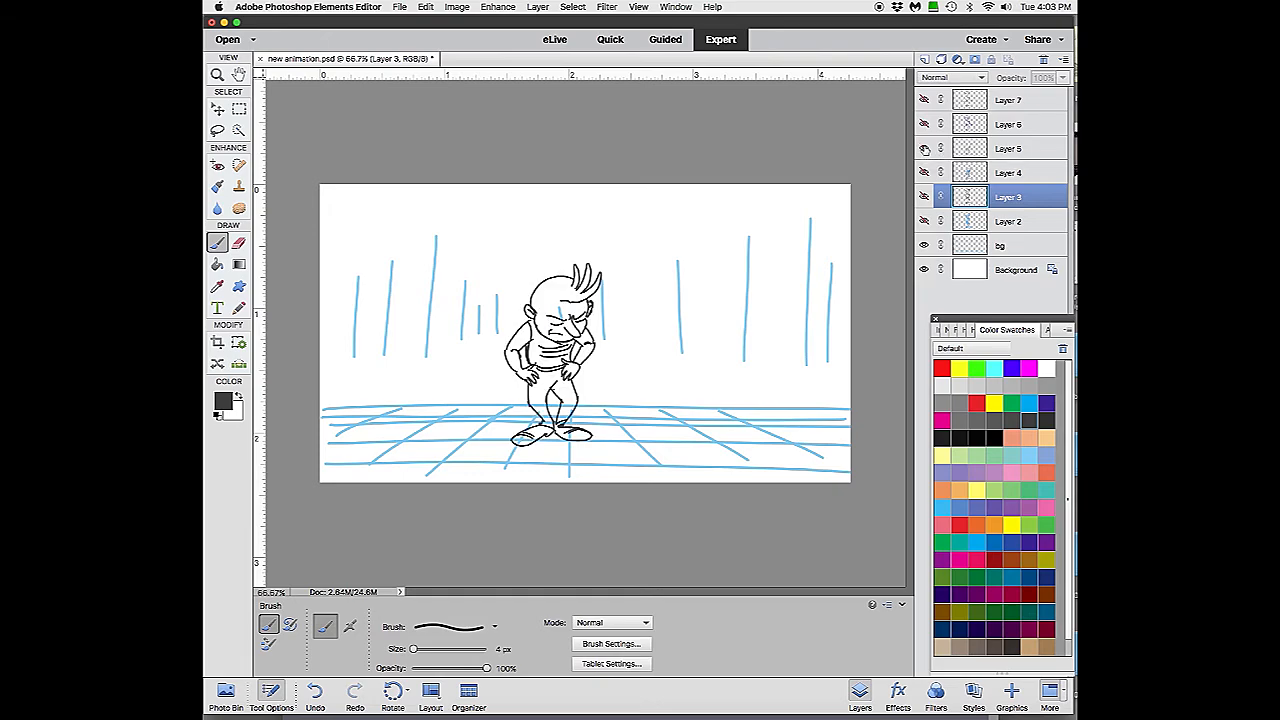
left_click(399, 7)
left_click(417, 129)
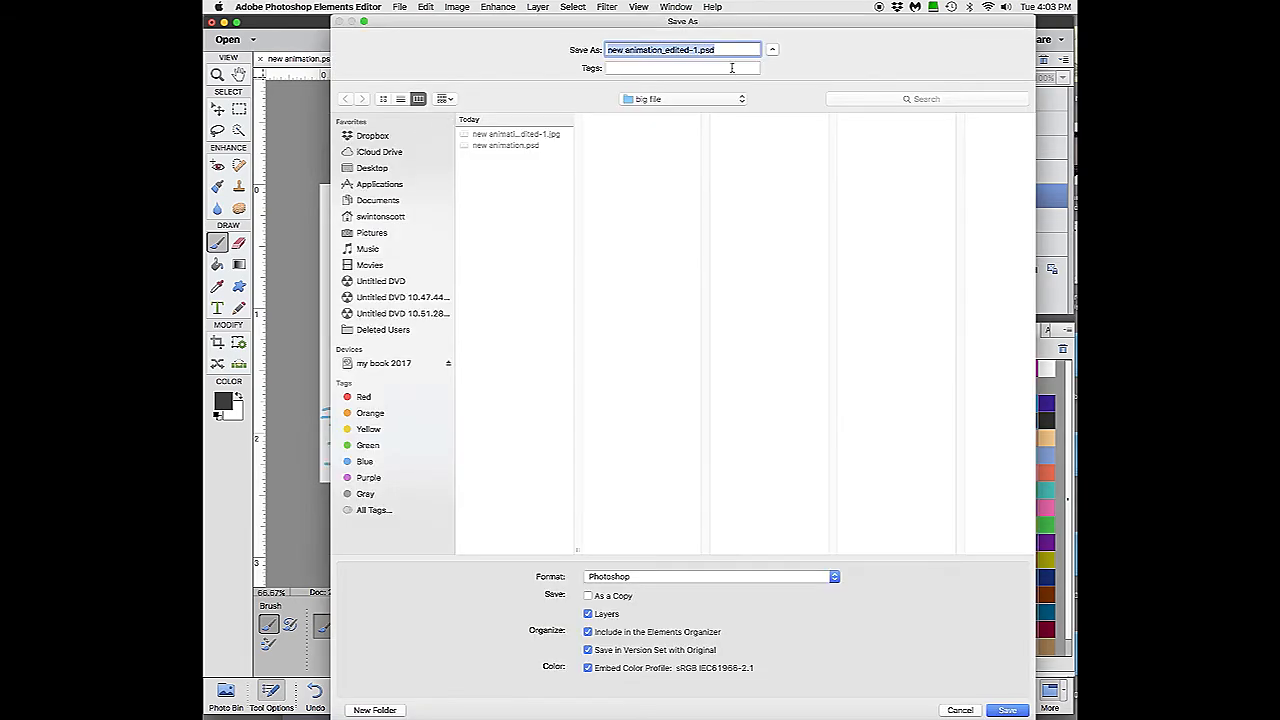
left_click(835, 577)
left_click(778, 622)
left_click(698, 50)
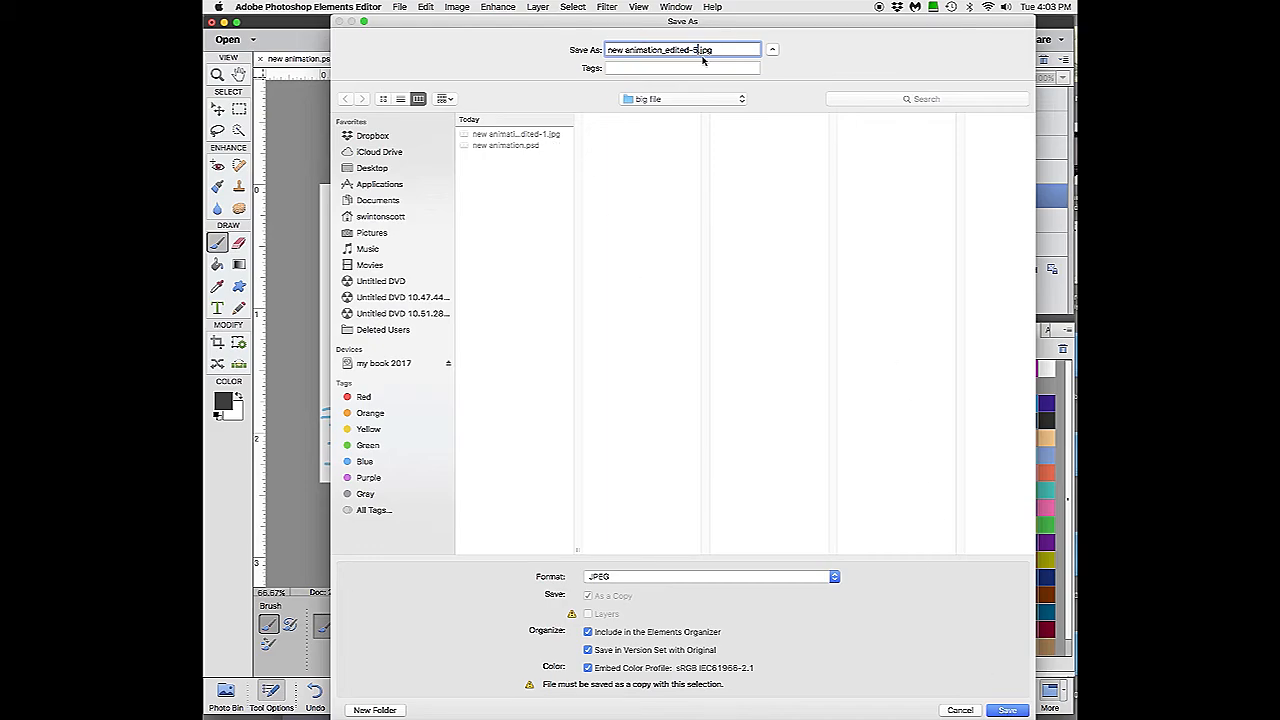
mouse_move(744, 21)
left_mouse_down()
mouse_move(744, 522)
mouse_move(735, 18)
left_mouse_up()
left_click(1000, 710)
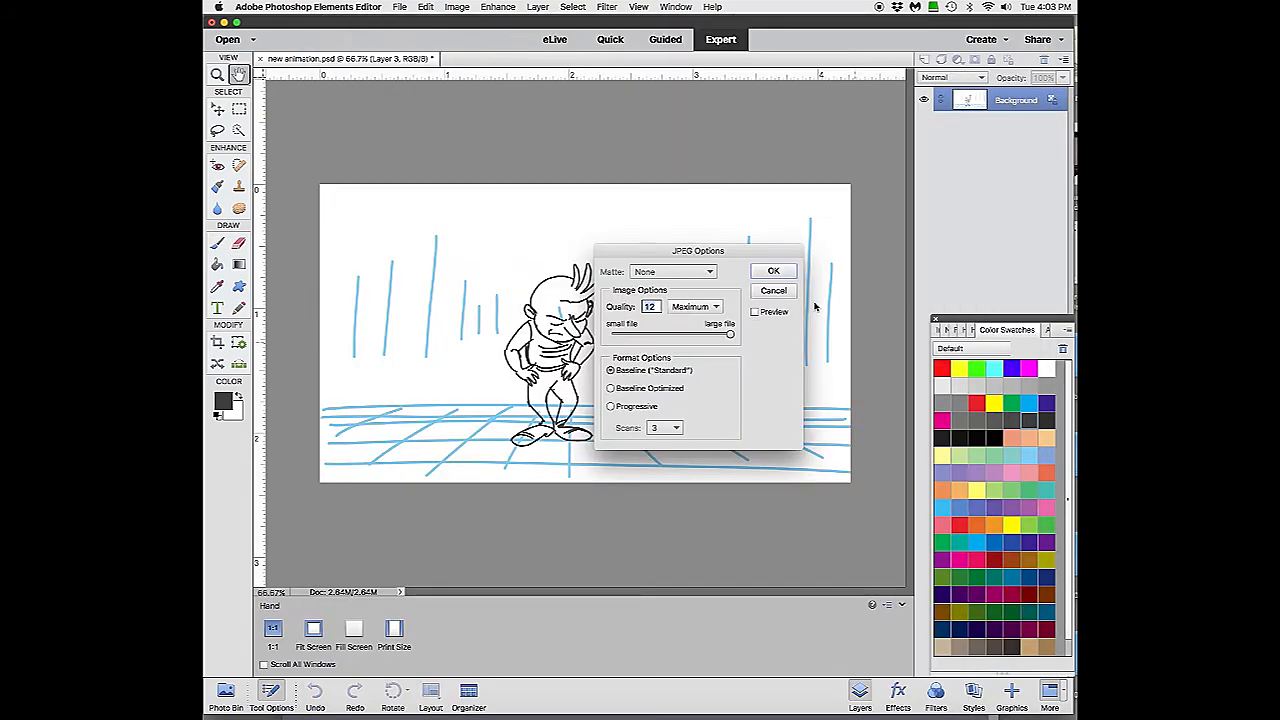
left_click(785, 272)
- Show Layer 7 in place of Layer 5 and make it the active layer
left_click(924, 148)
left_click(924, 100)
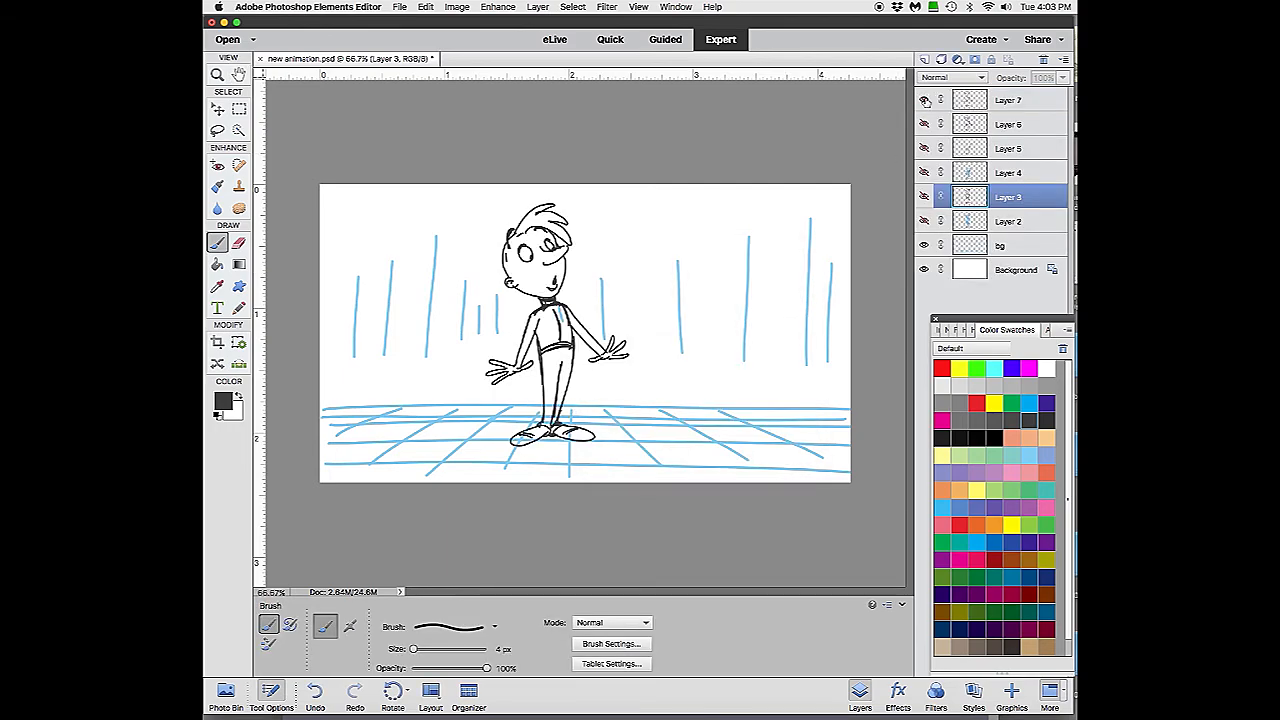
left_click(1055, 101)
- Save the stretched pose as the JPEG new animation_edited-9.jpg in big file at quality 12 (Maximum)
left_click(400, 7)
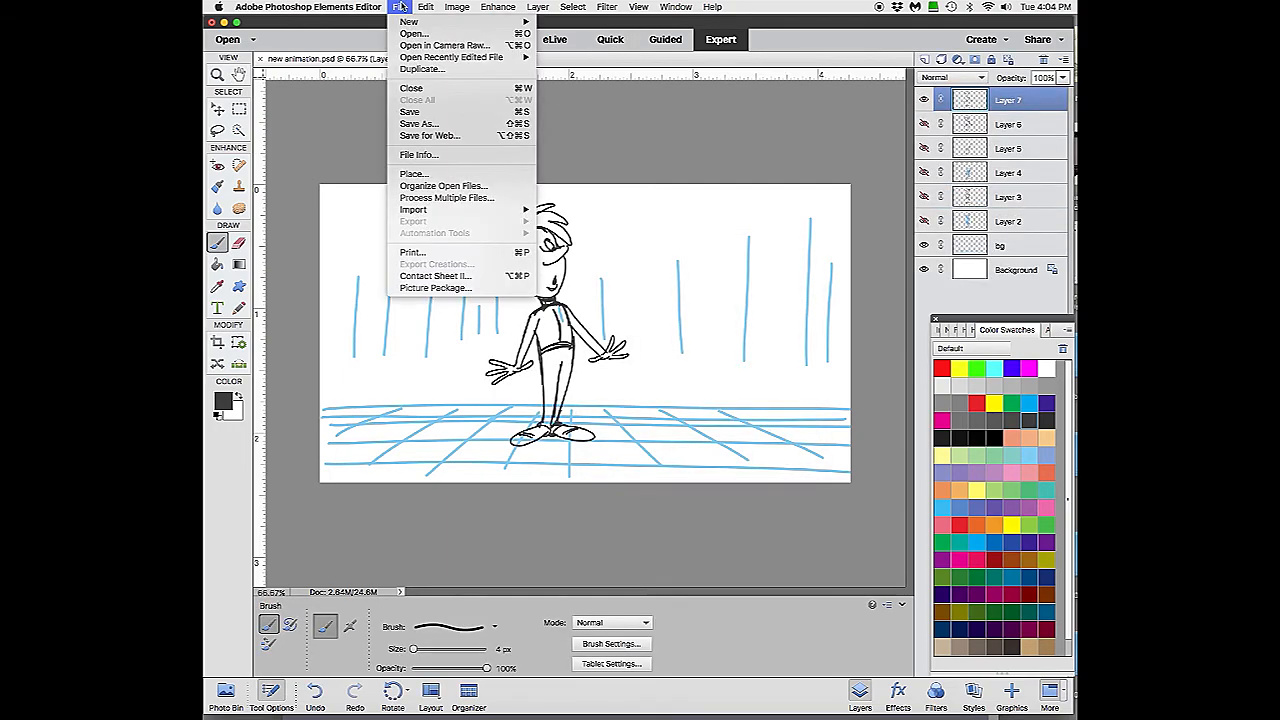
left_click(430, 120)
left_click(688, 50)
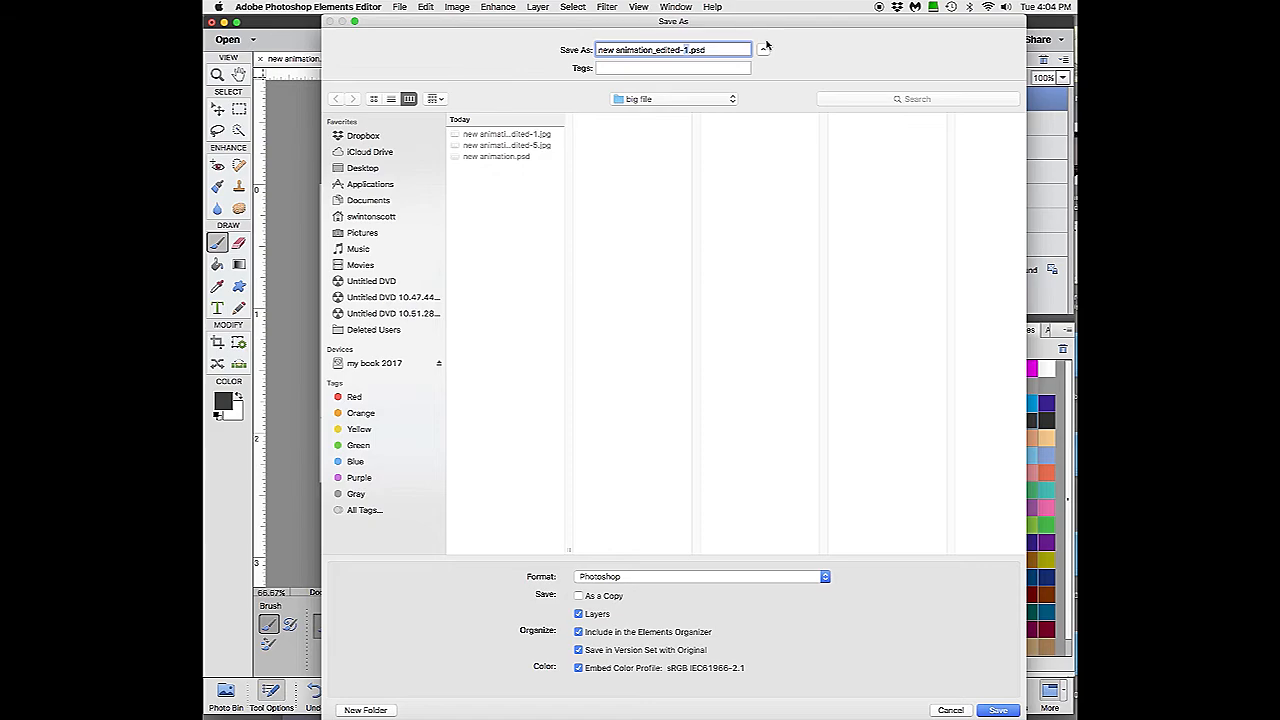
left_click(997, 710)
left_click(825, 576)
left_click(737, 620)
left_click(997, 710)
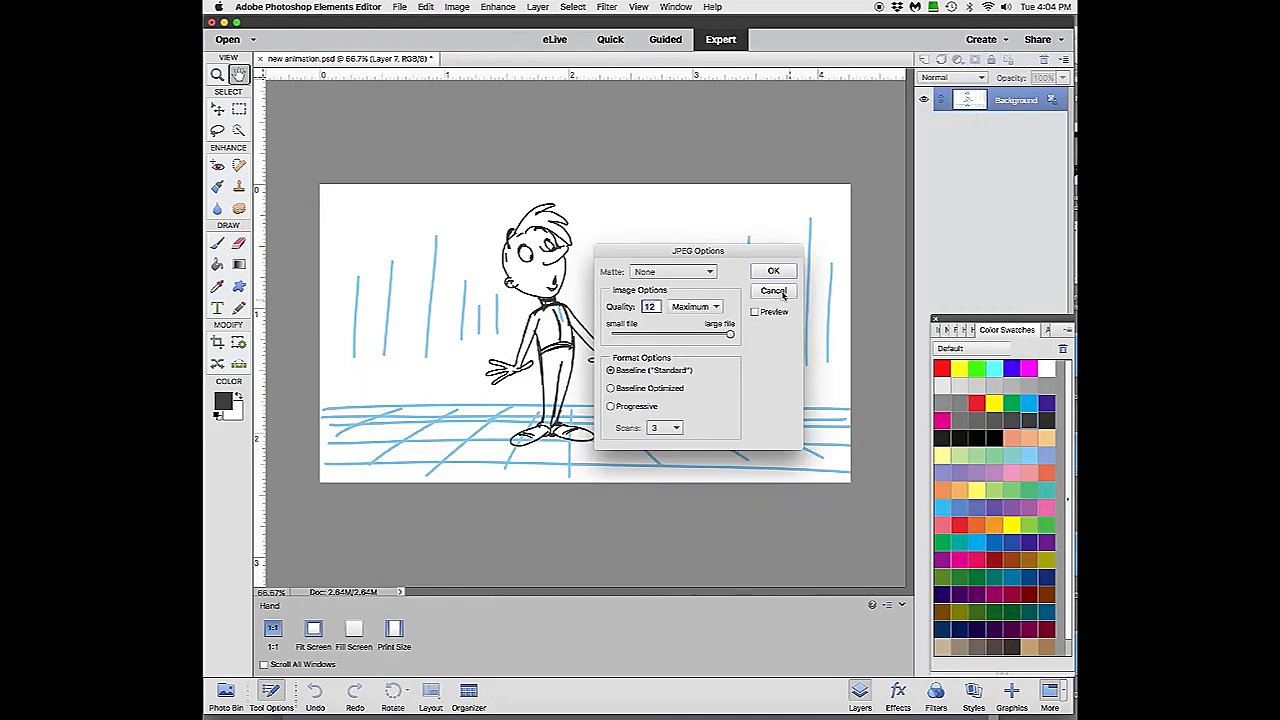
left_click(765, 272)
- Quit Photoshop Elements and switch to the Premiere Elements project
left_click(399, 8)
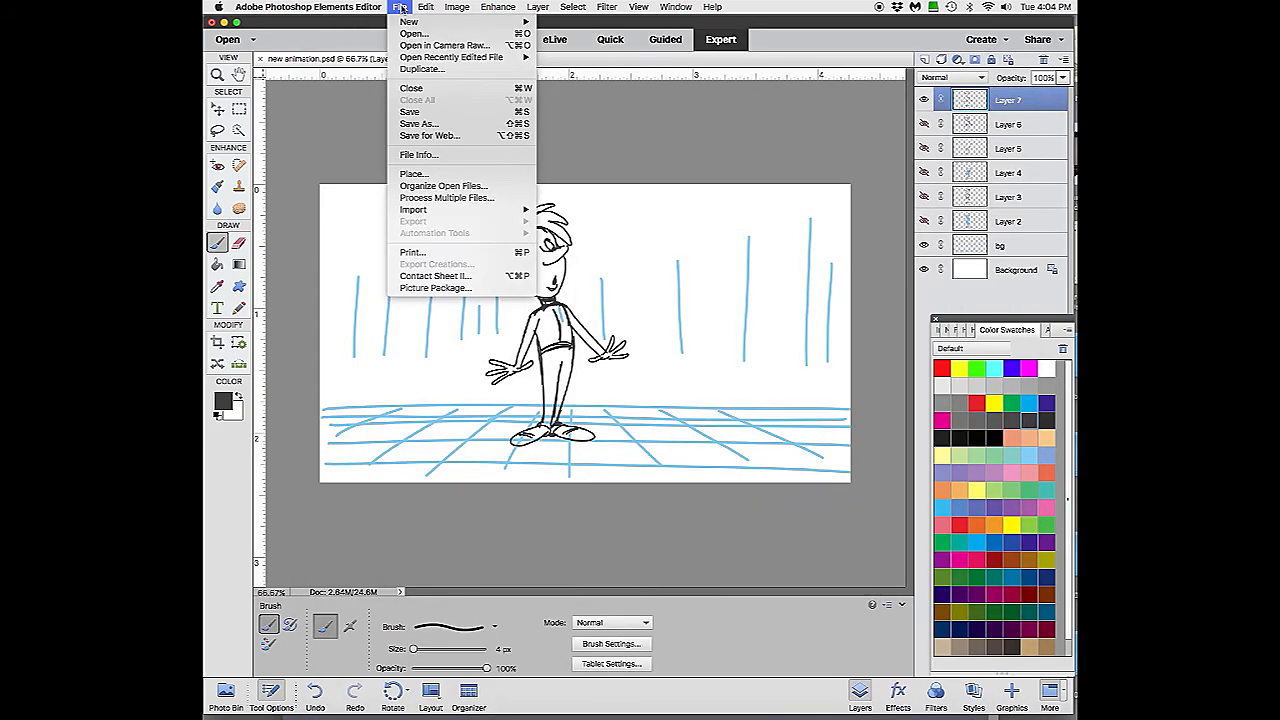
mouse_move(310, 7)
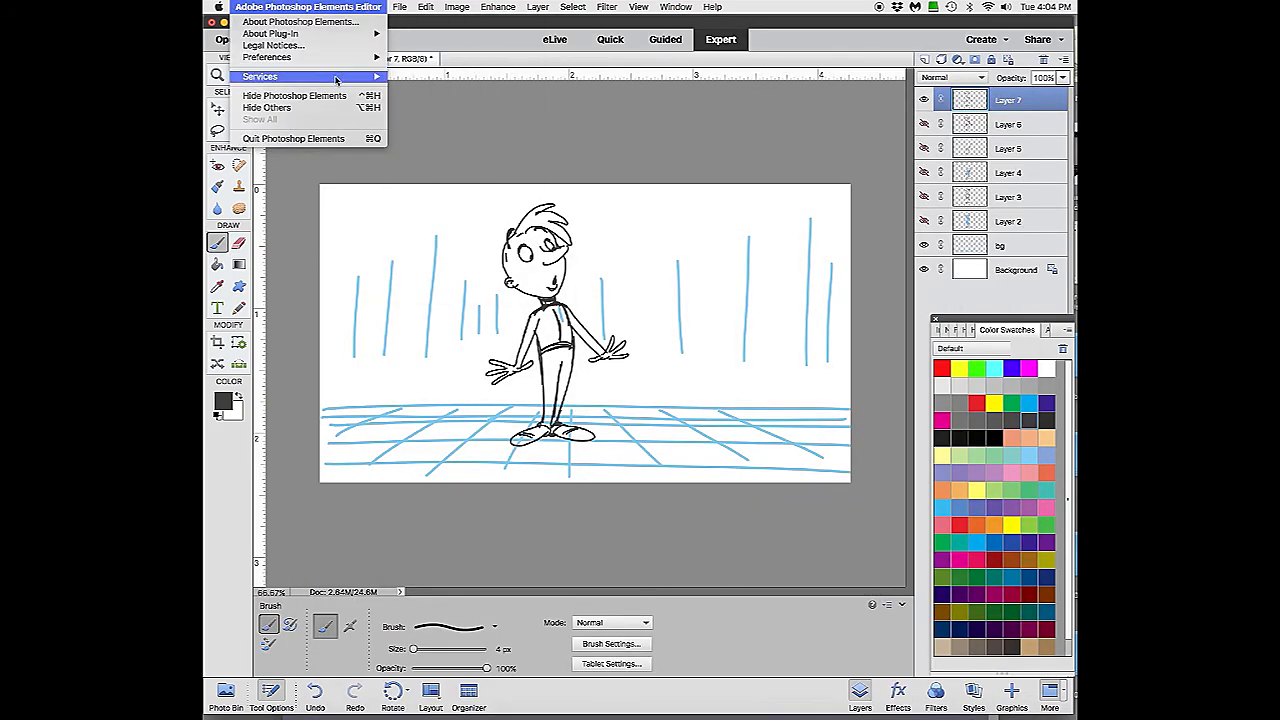
left_click(318, 141)
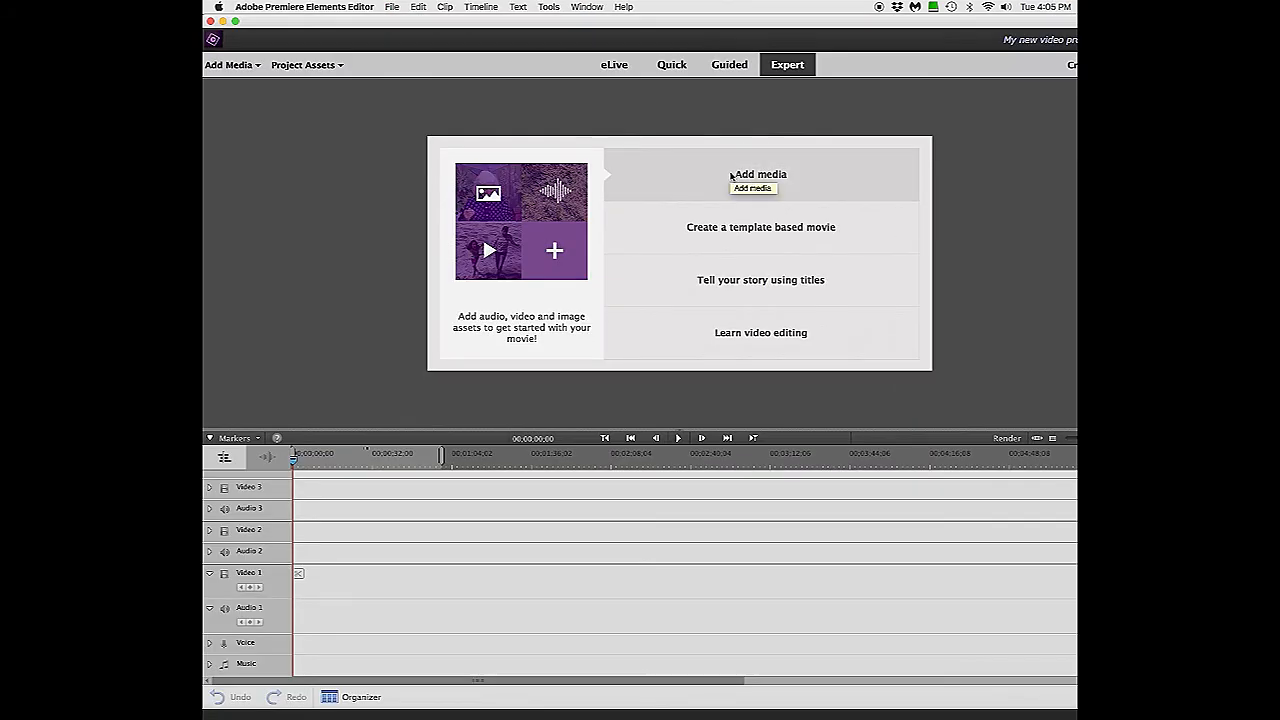
- Start adding media from files and browse from the Desktop to new PS animate 8-21-18 > picture > big file
left_click(229, 64)
left_click(247, 136)
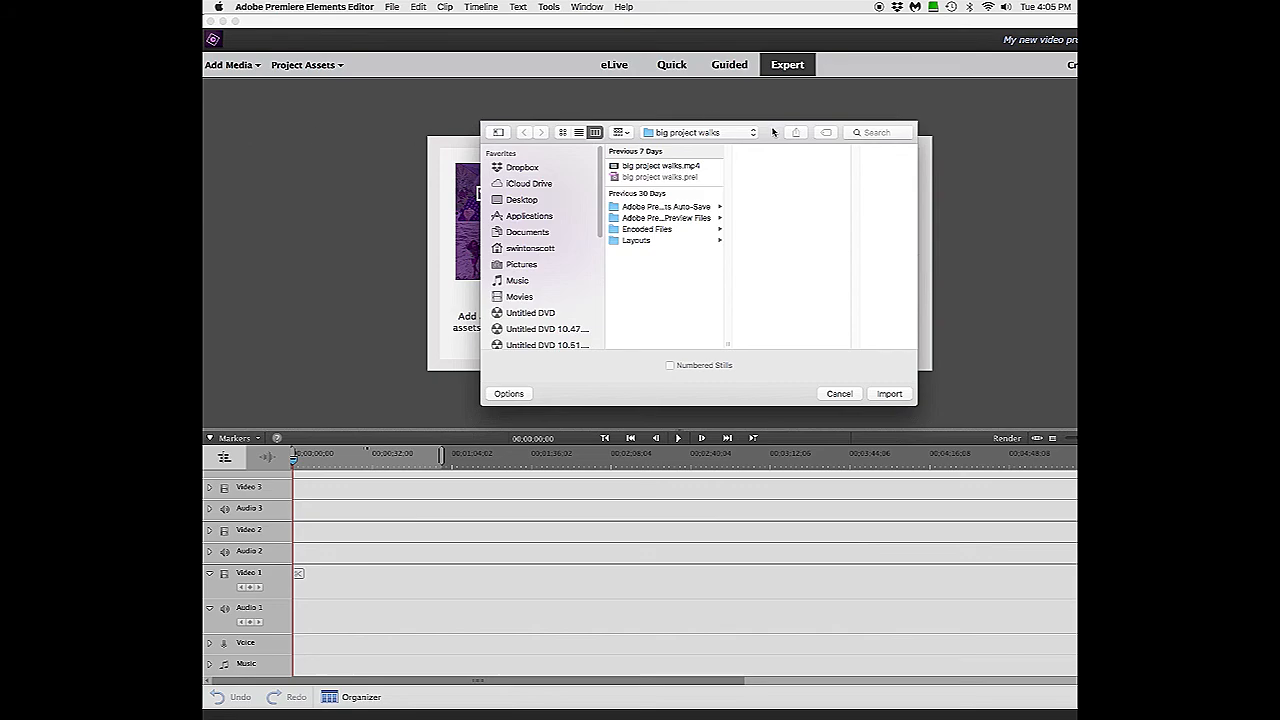
left_click(534, 201)
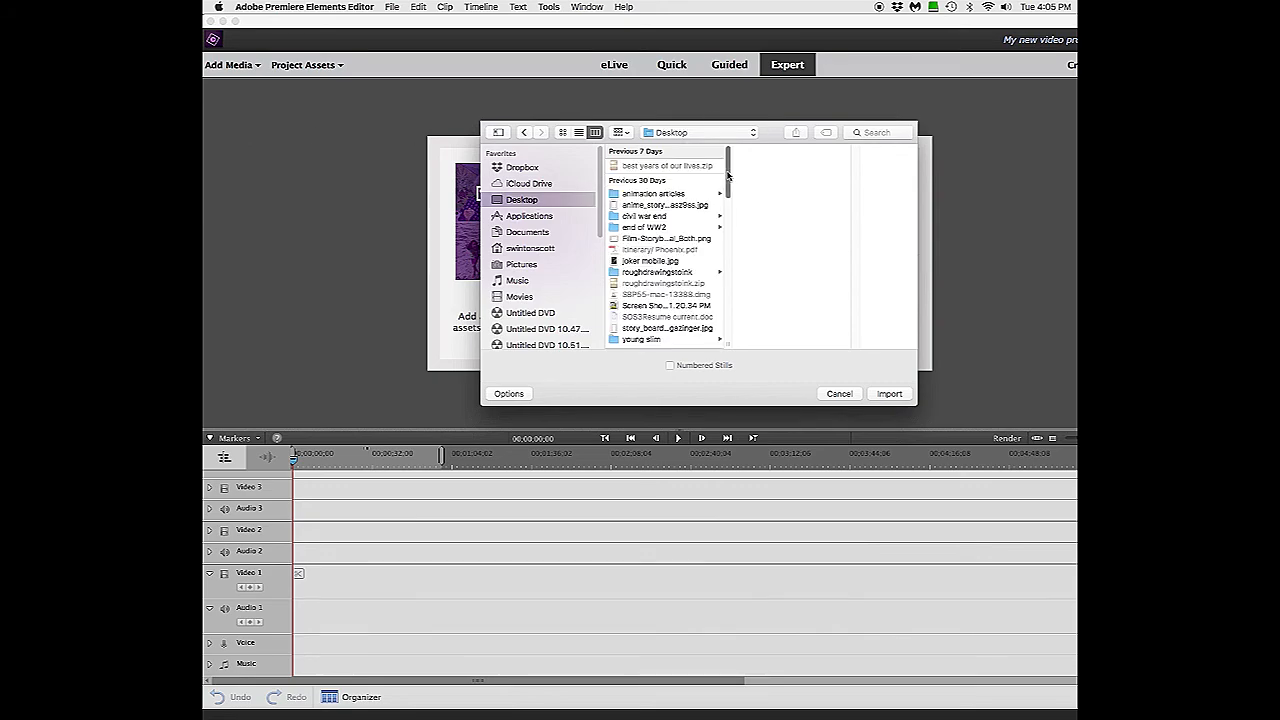
left_click_drag(729, 176, 728, 288)
left_click(680, 224)
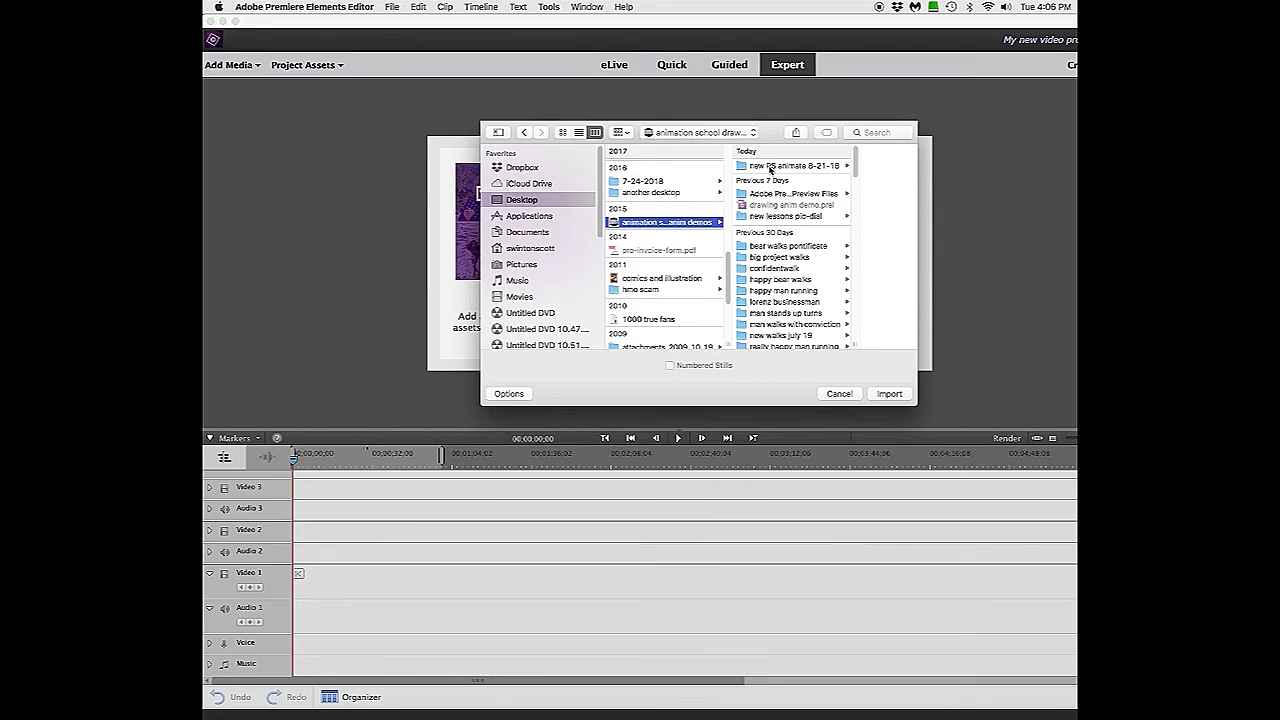
left_click(770, 166)
left_click(811, 177)
left_click(816, 167)
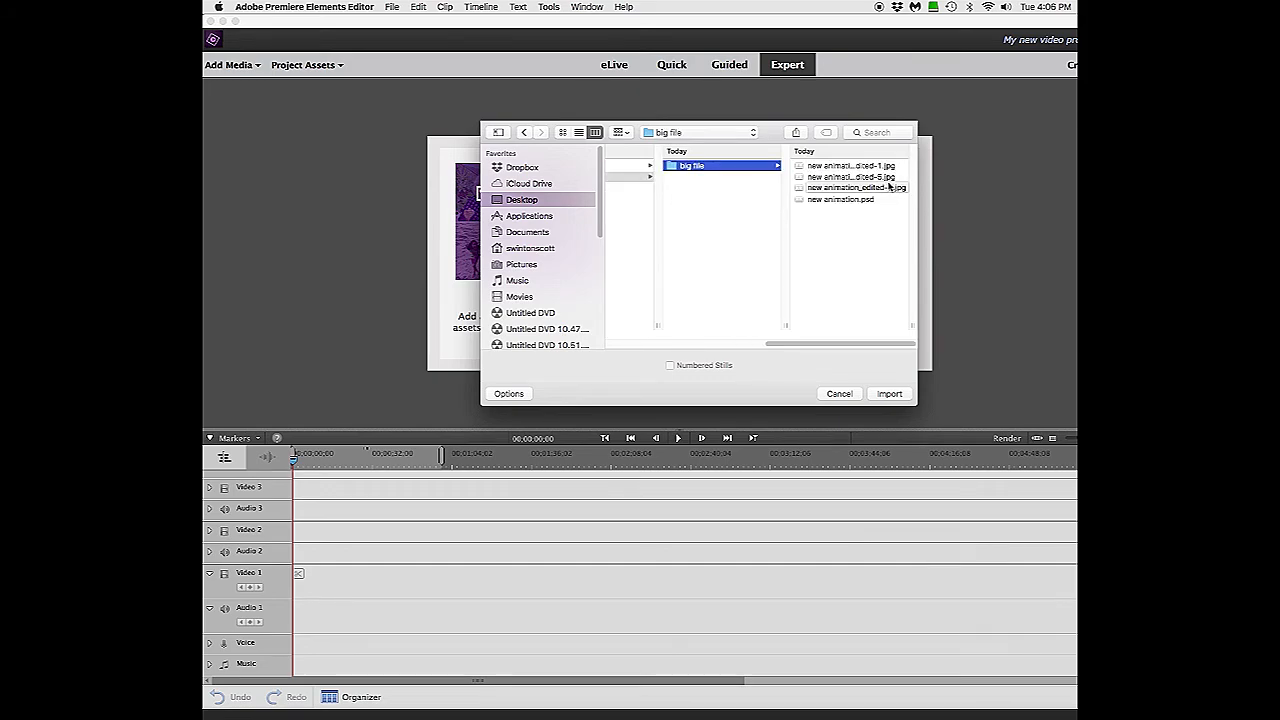
- Import the three JPEG poses new animation_edited-1, -5 and -9 into the project
left_click(850, 165)
left_click(754, 188, "shift")
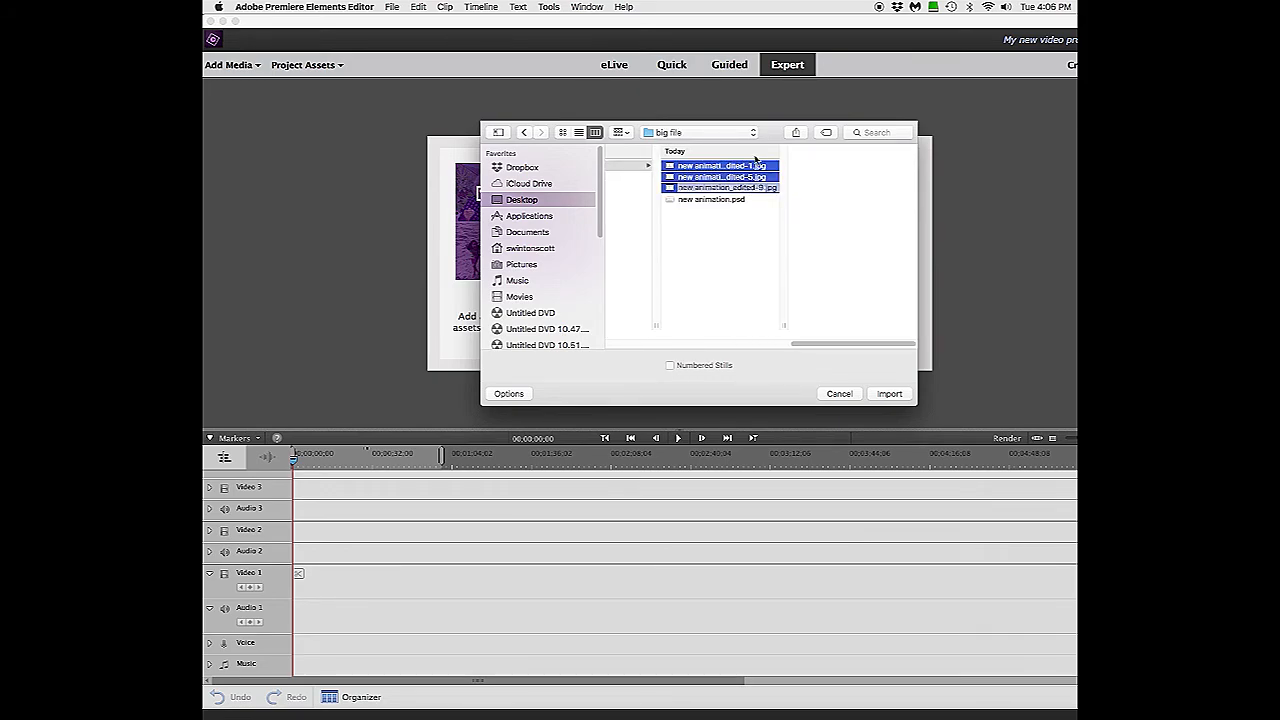
left_click(889, 393)
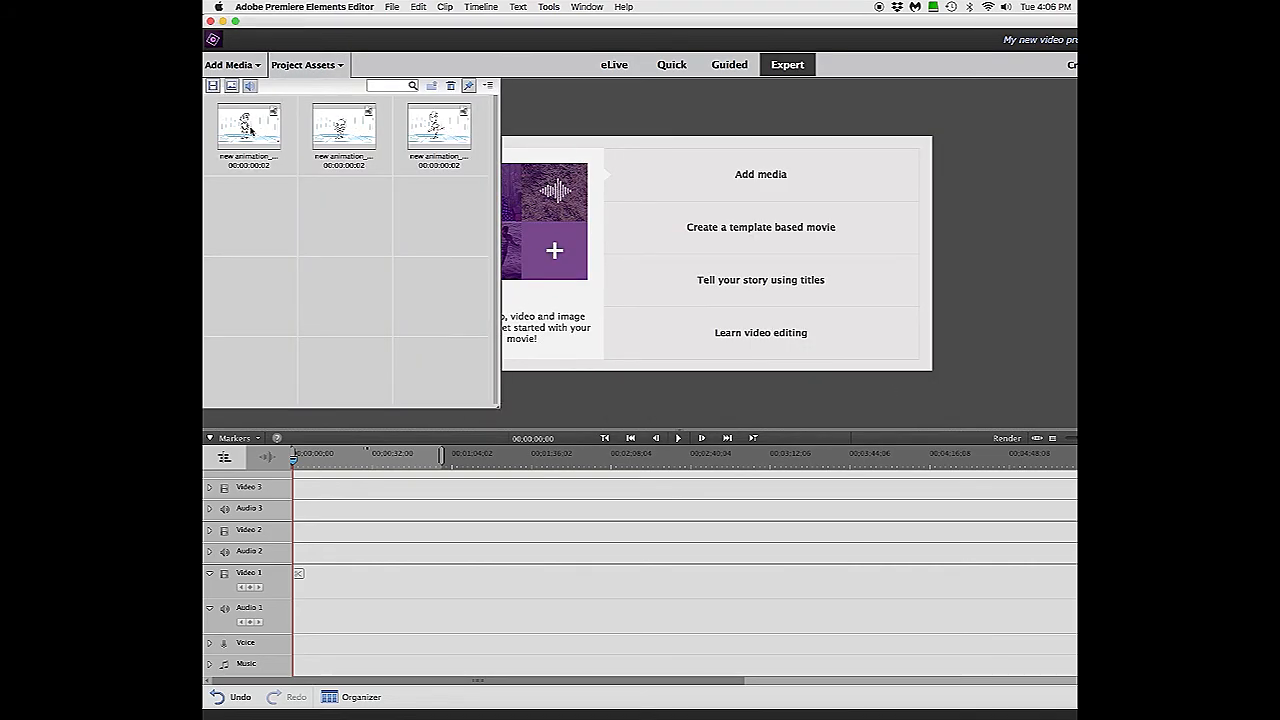
- Place new animation_edited-1.jpg at the start of the Video 1 track and enlarge the timeline scale to frame level
mouse_move(250, 128)
left_mouse_down()
mouse_move(322, 580)
mouse_move(300, 595)
left_mouse_up()
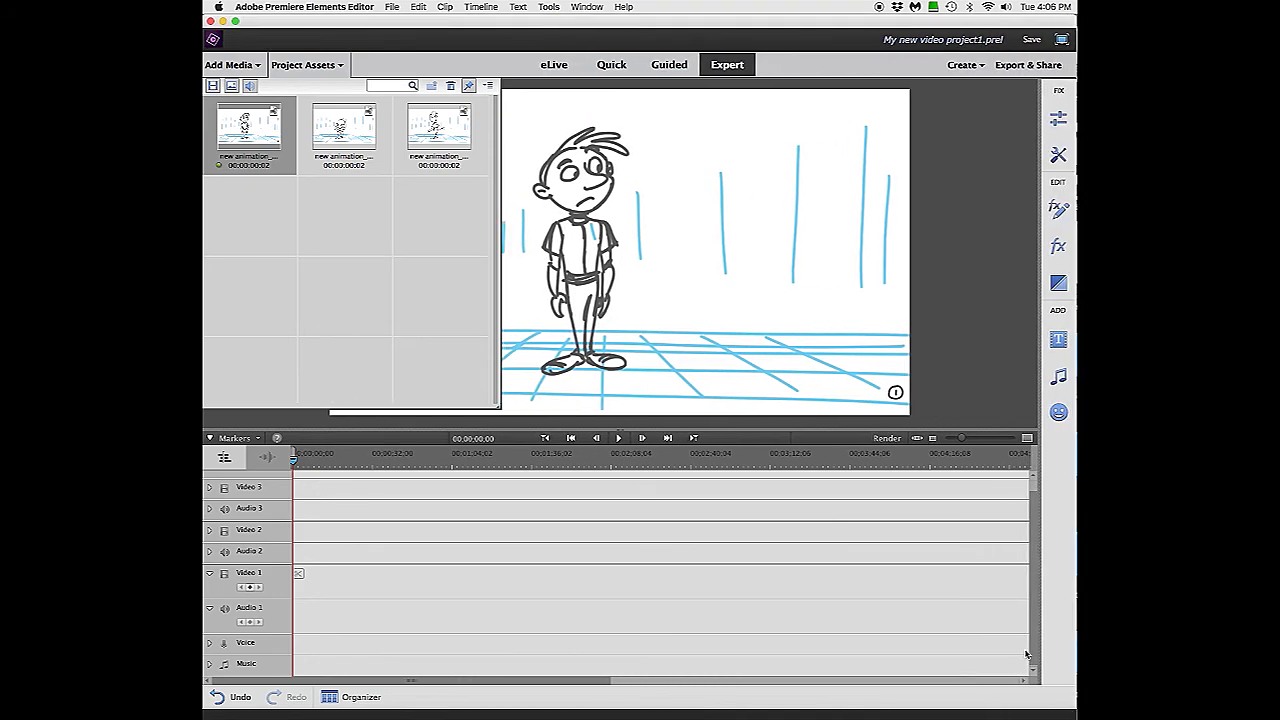
left_click_drag(962, 441, 1017, 443)
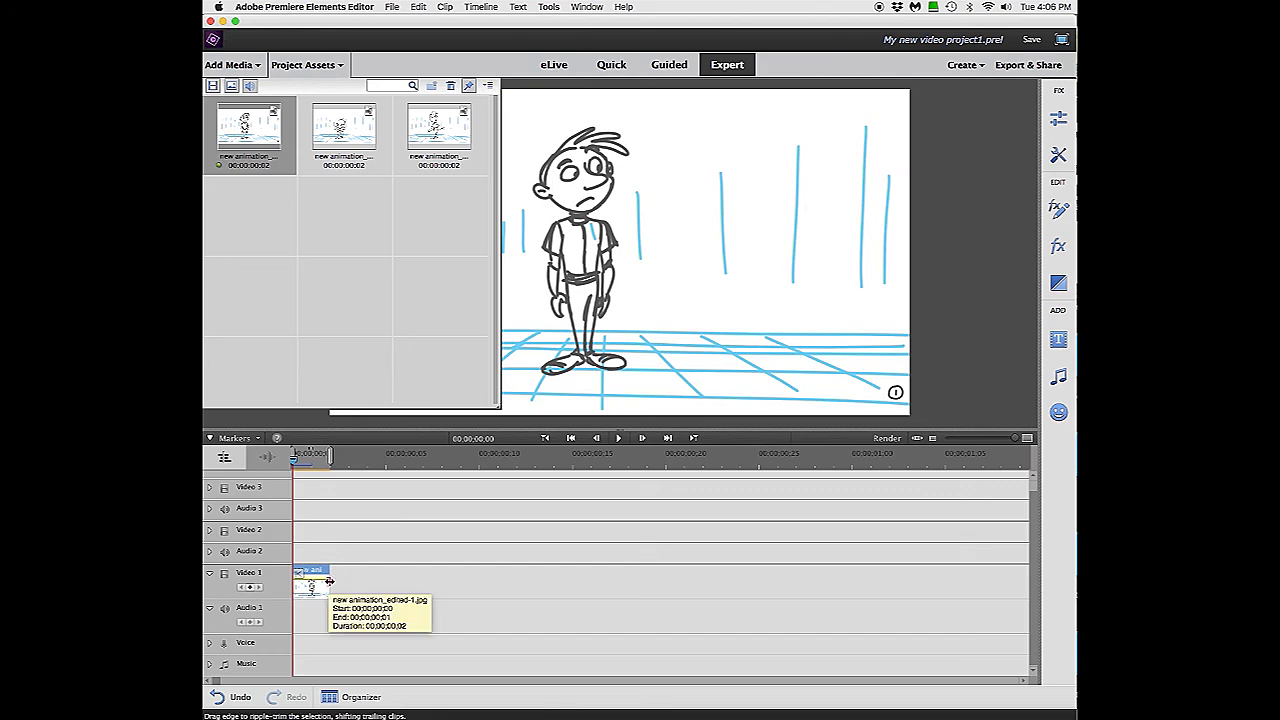
- Extend the new animation_edited-1.jpg clip to 24 frames and place new animation_edited-5.jpg right after it, lasting 4 frames
left_click_drag(330, 585, 591, 562)
left_click(343, 128)
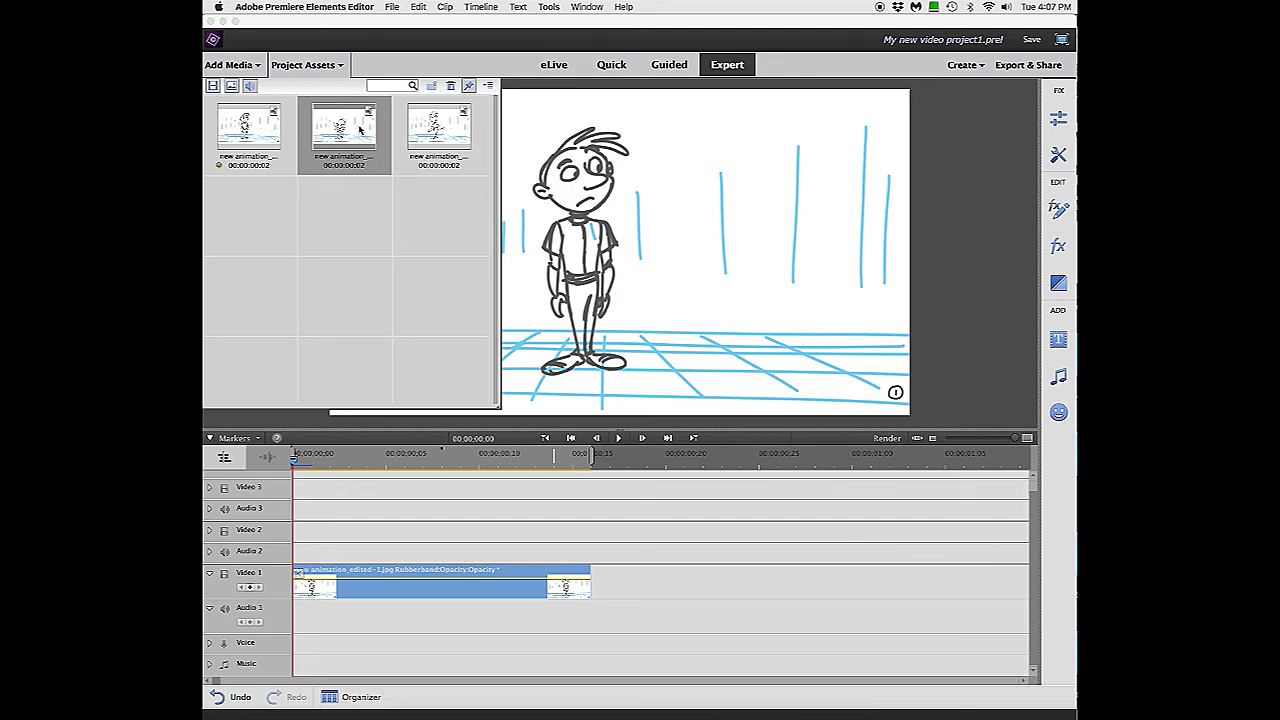
left_click_drag(590, 578, 740, 569)
left_click_drag(362, 134, 815, 585)
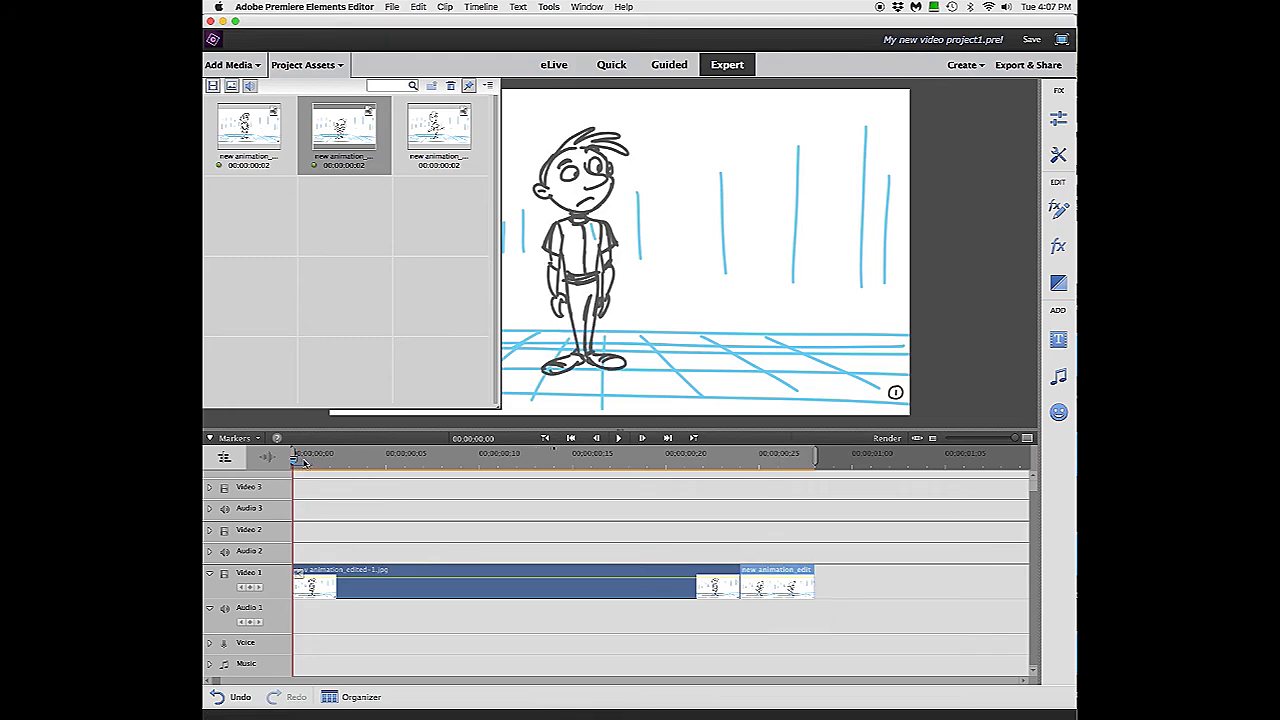
- Place new animation_edited-9.jpg on Video 1 directly after the second pose and extend it to end at 00;00;01;22
left_click_drag(296, 456, 815, 455)
left_click_drag(438, 128, 836, 590)
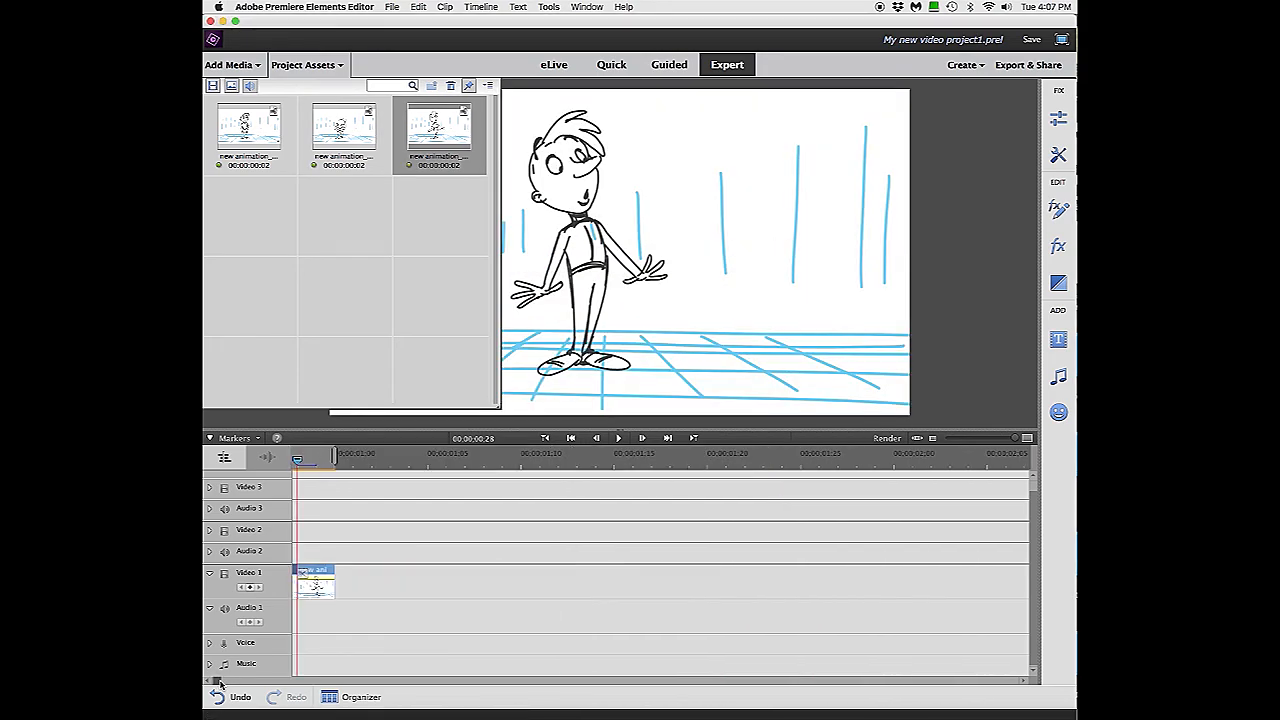
left_click_drag(336, 589, 744, 588)
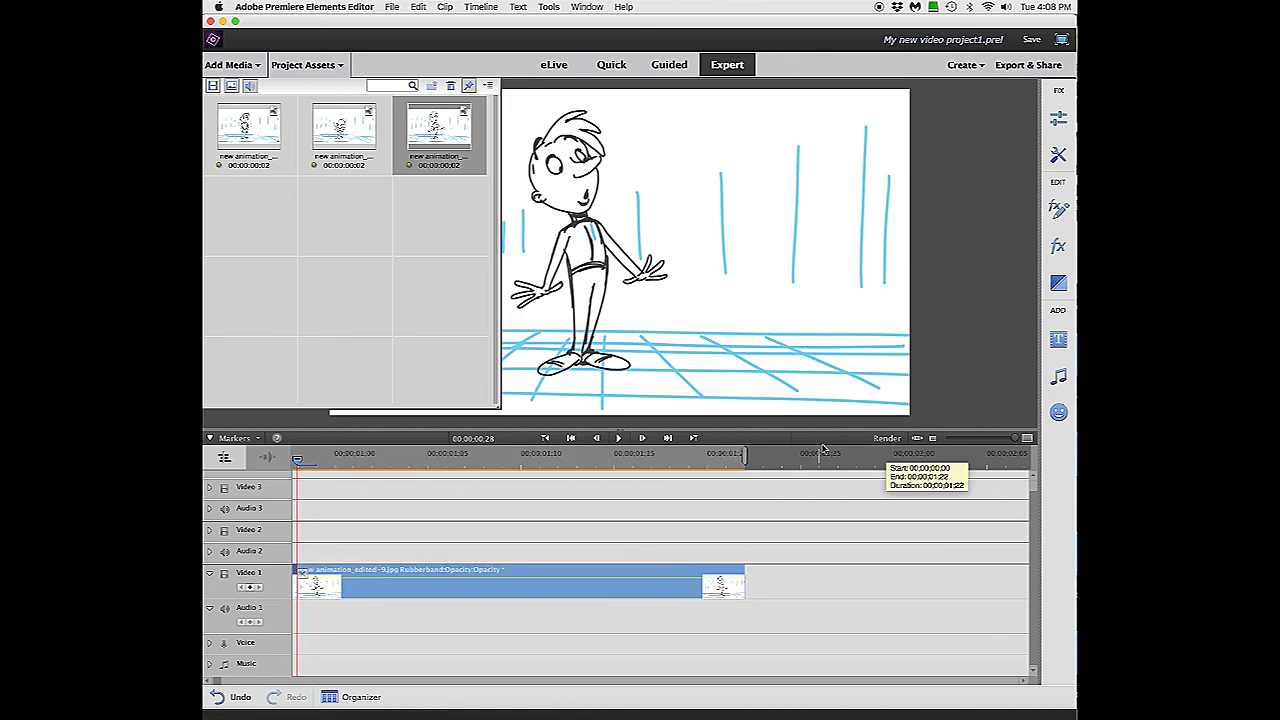
- Render the video previews for the full three-pose timeline and hide the project assets to uncover the preview
left_click_drag(1016, 439, 1006, 440)
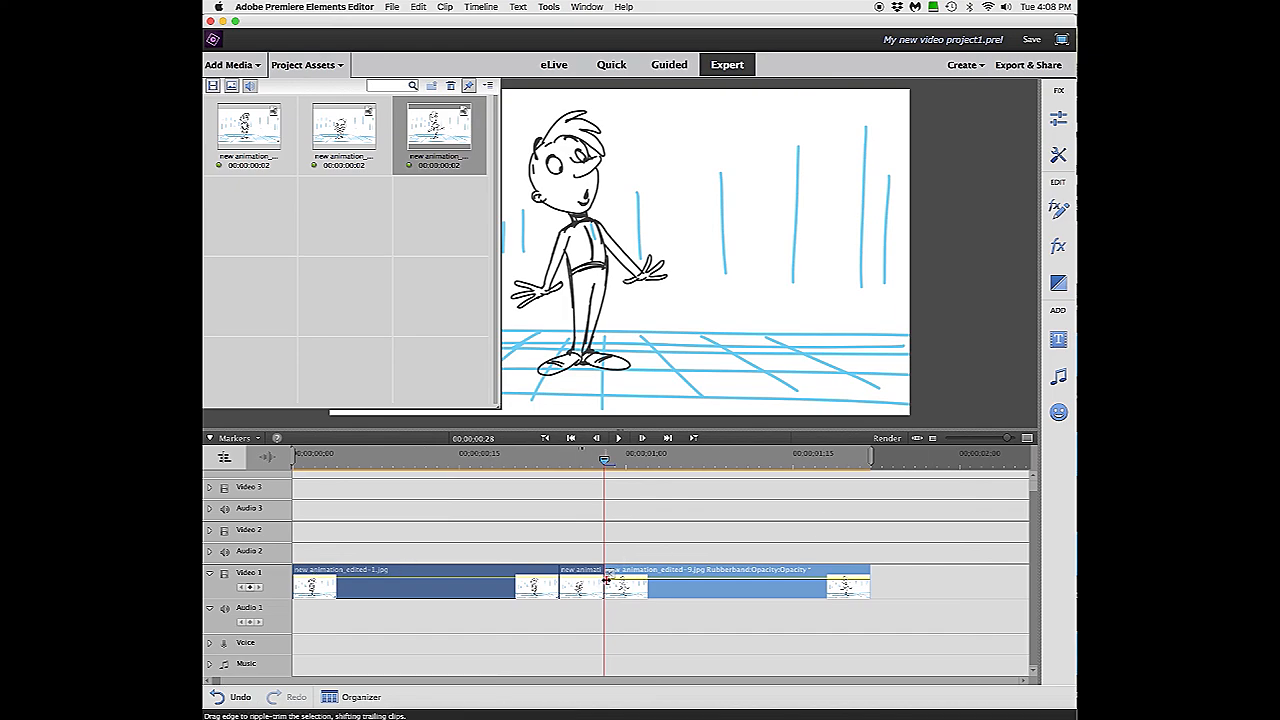
left_click(886, 439)
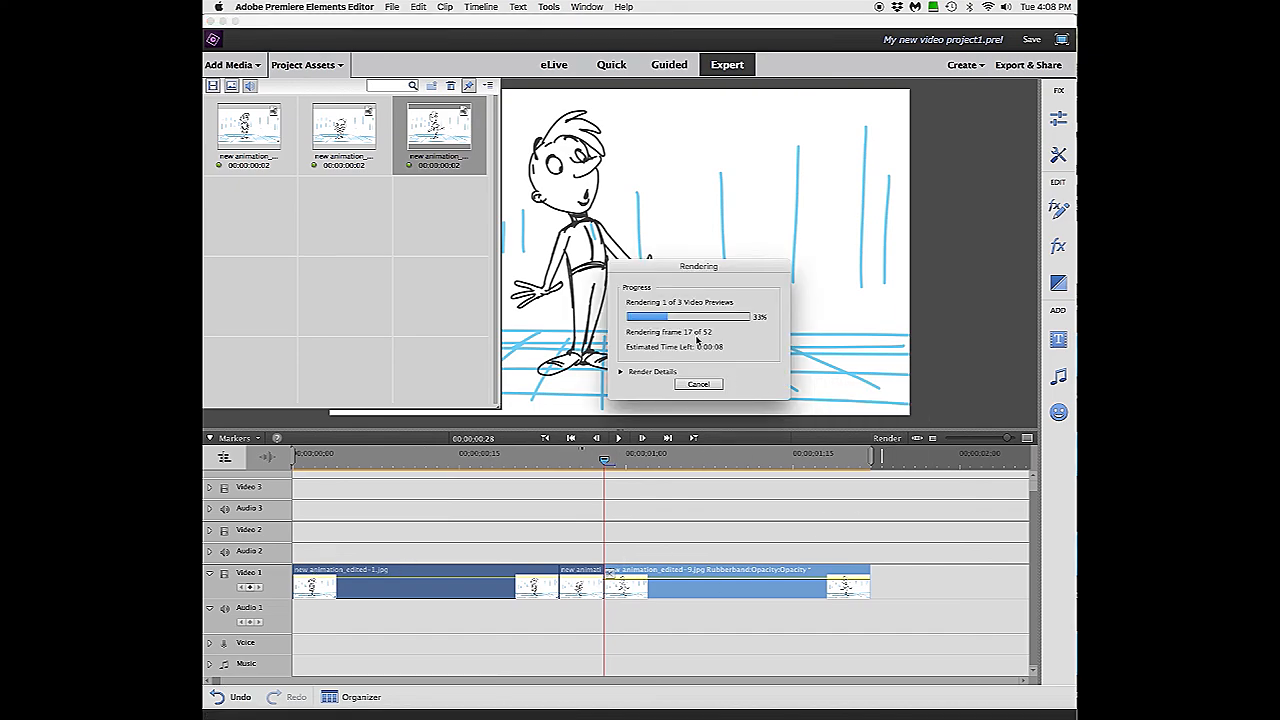
left_click(341, 66)
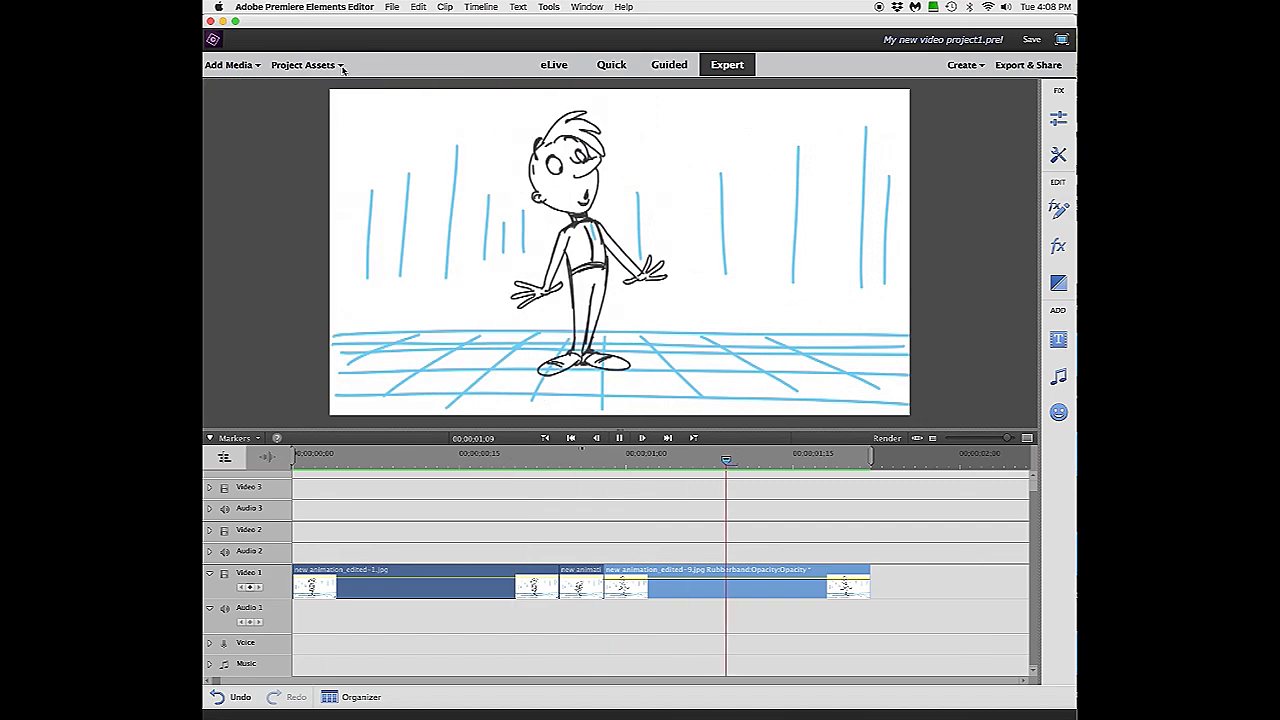
- Play the rendered animation several times to check the timing of the three poses
left_click(618, 438)
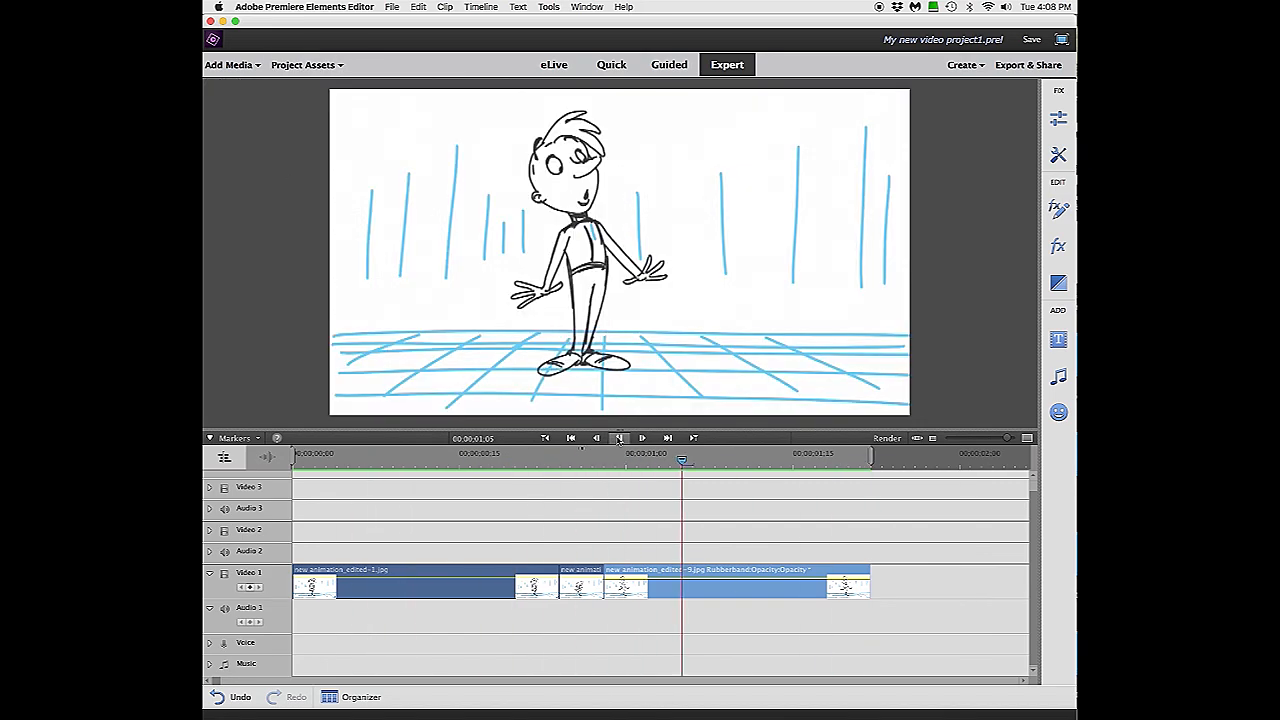
left_click(618, 438)
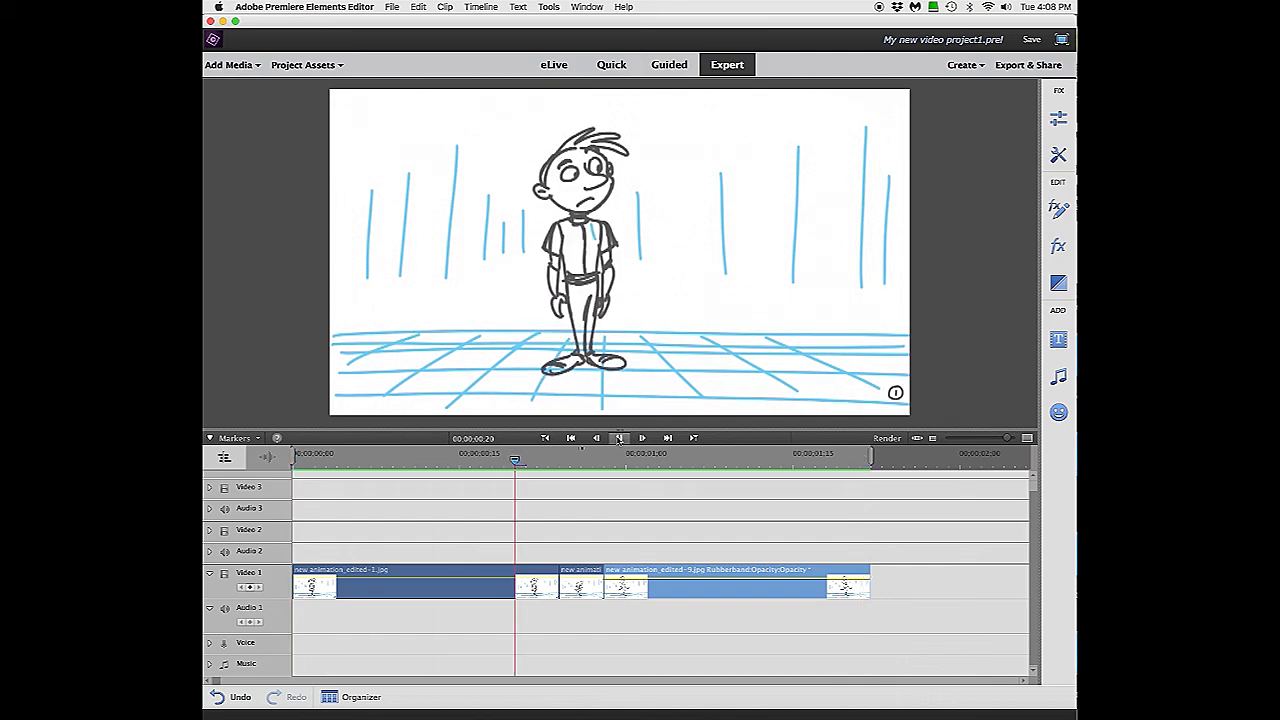
left_click(618, 438)
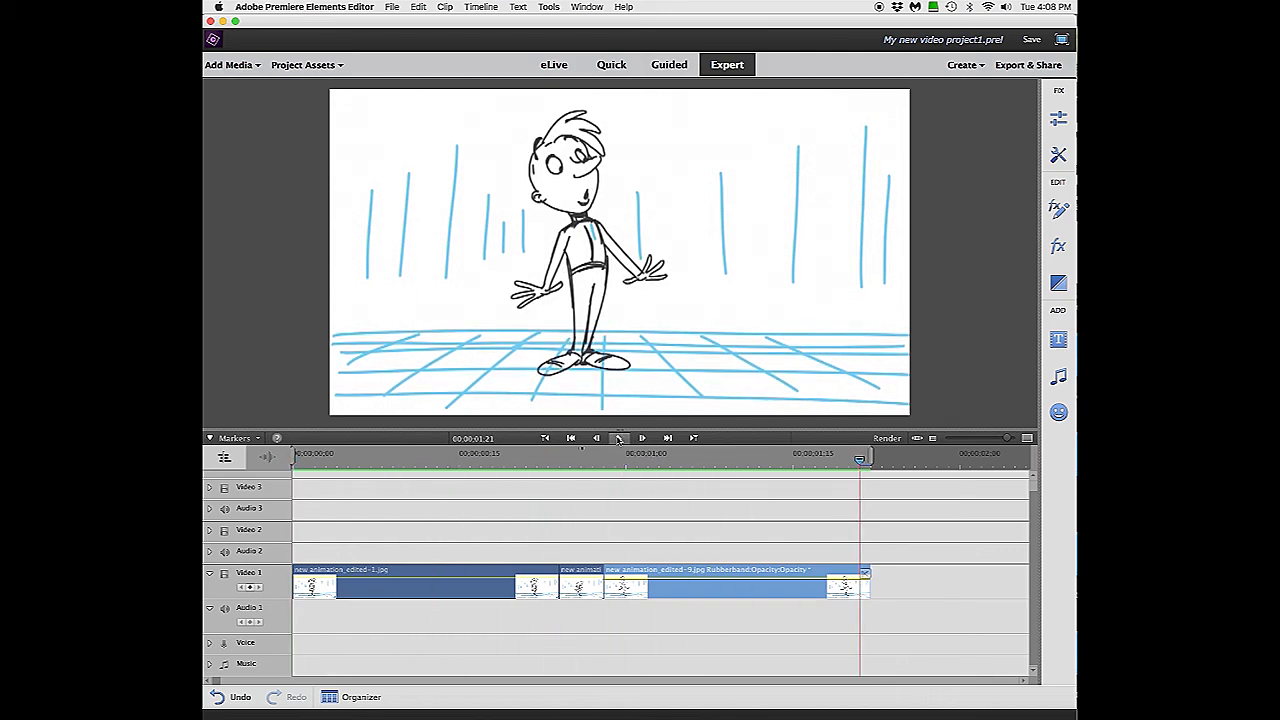
left_click(618, 438)
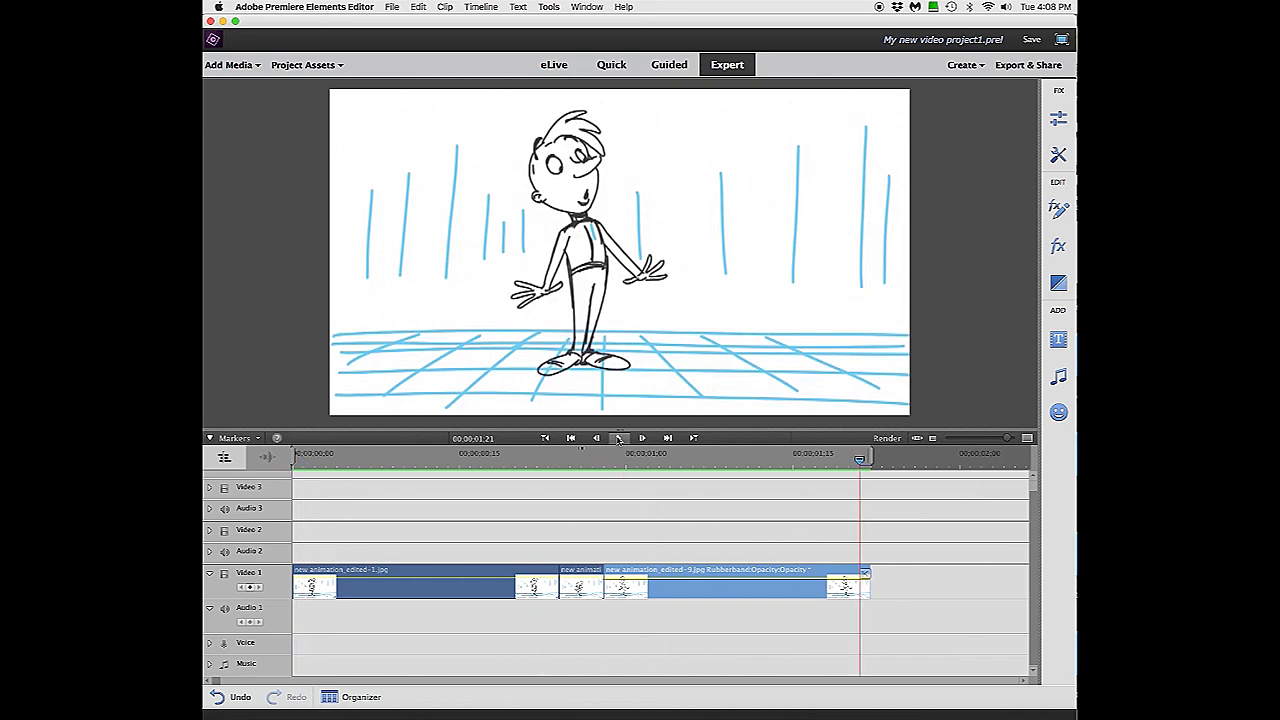